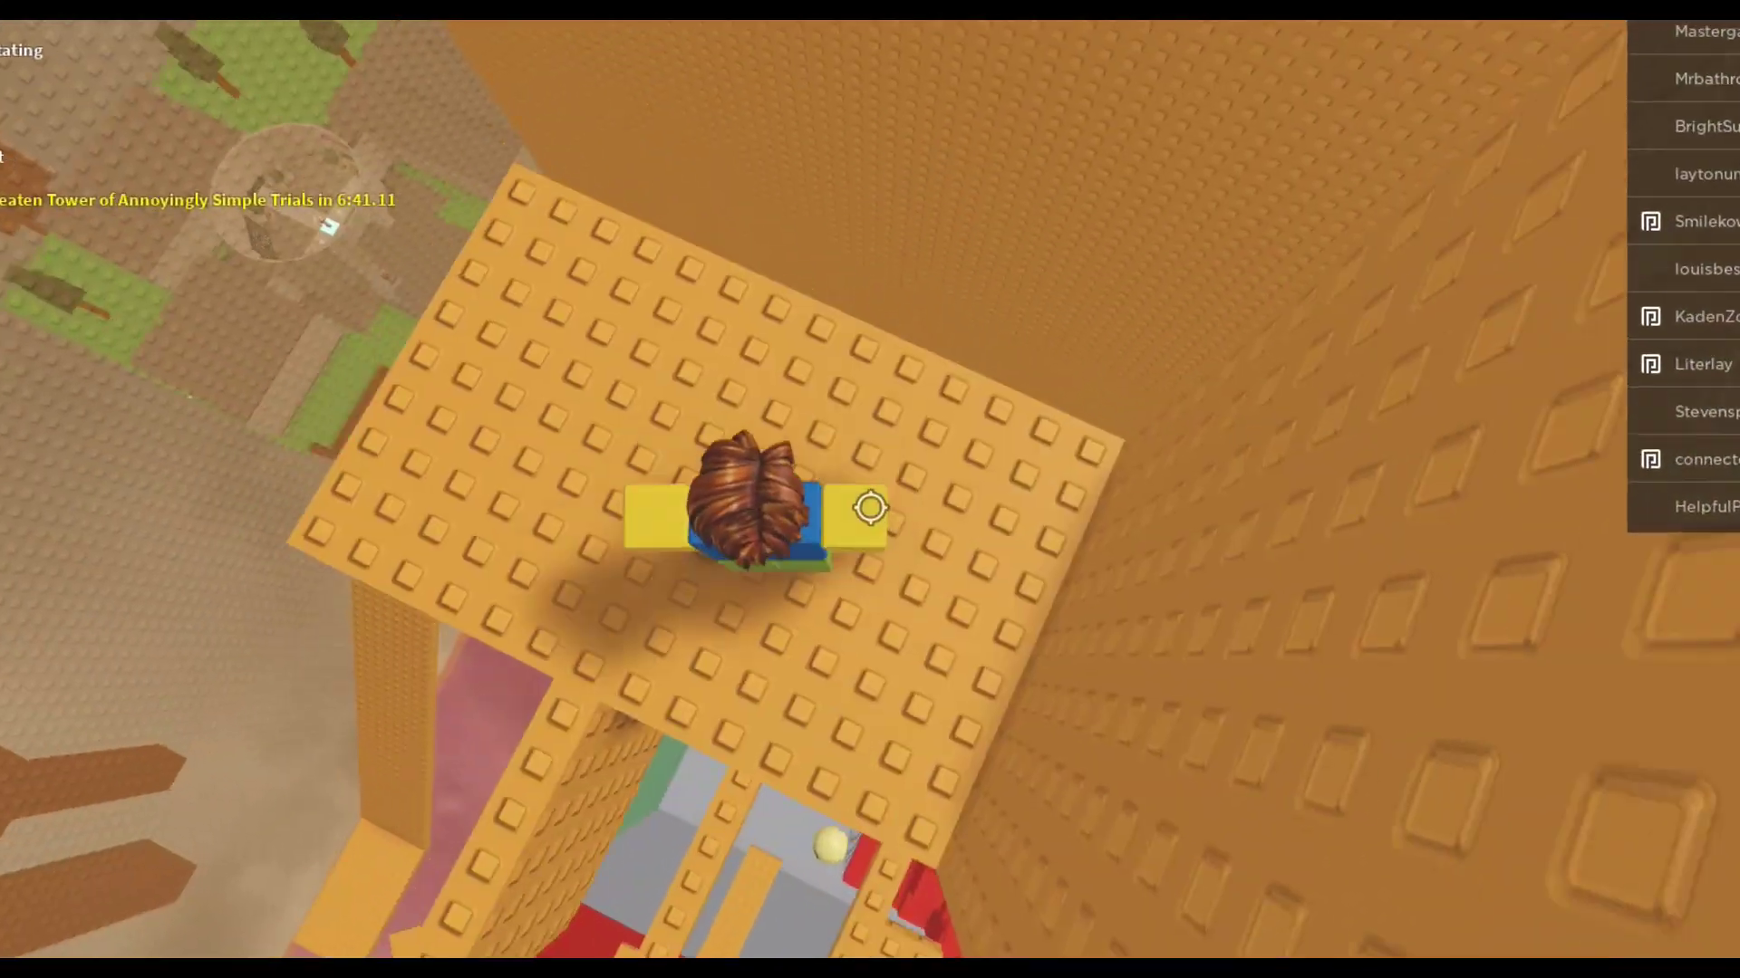
Reset the character from the Esc game menu so it respawns in the grey lobby.
{"action": "key", "text": "Escape"}
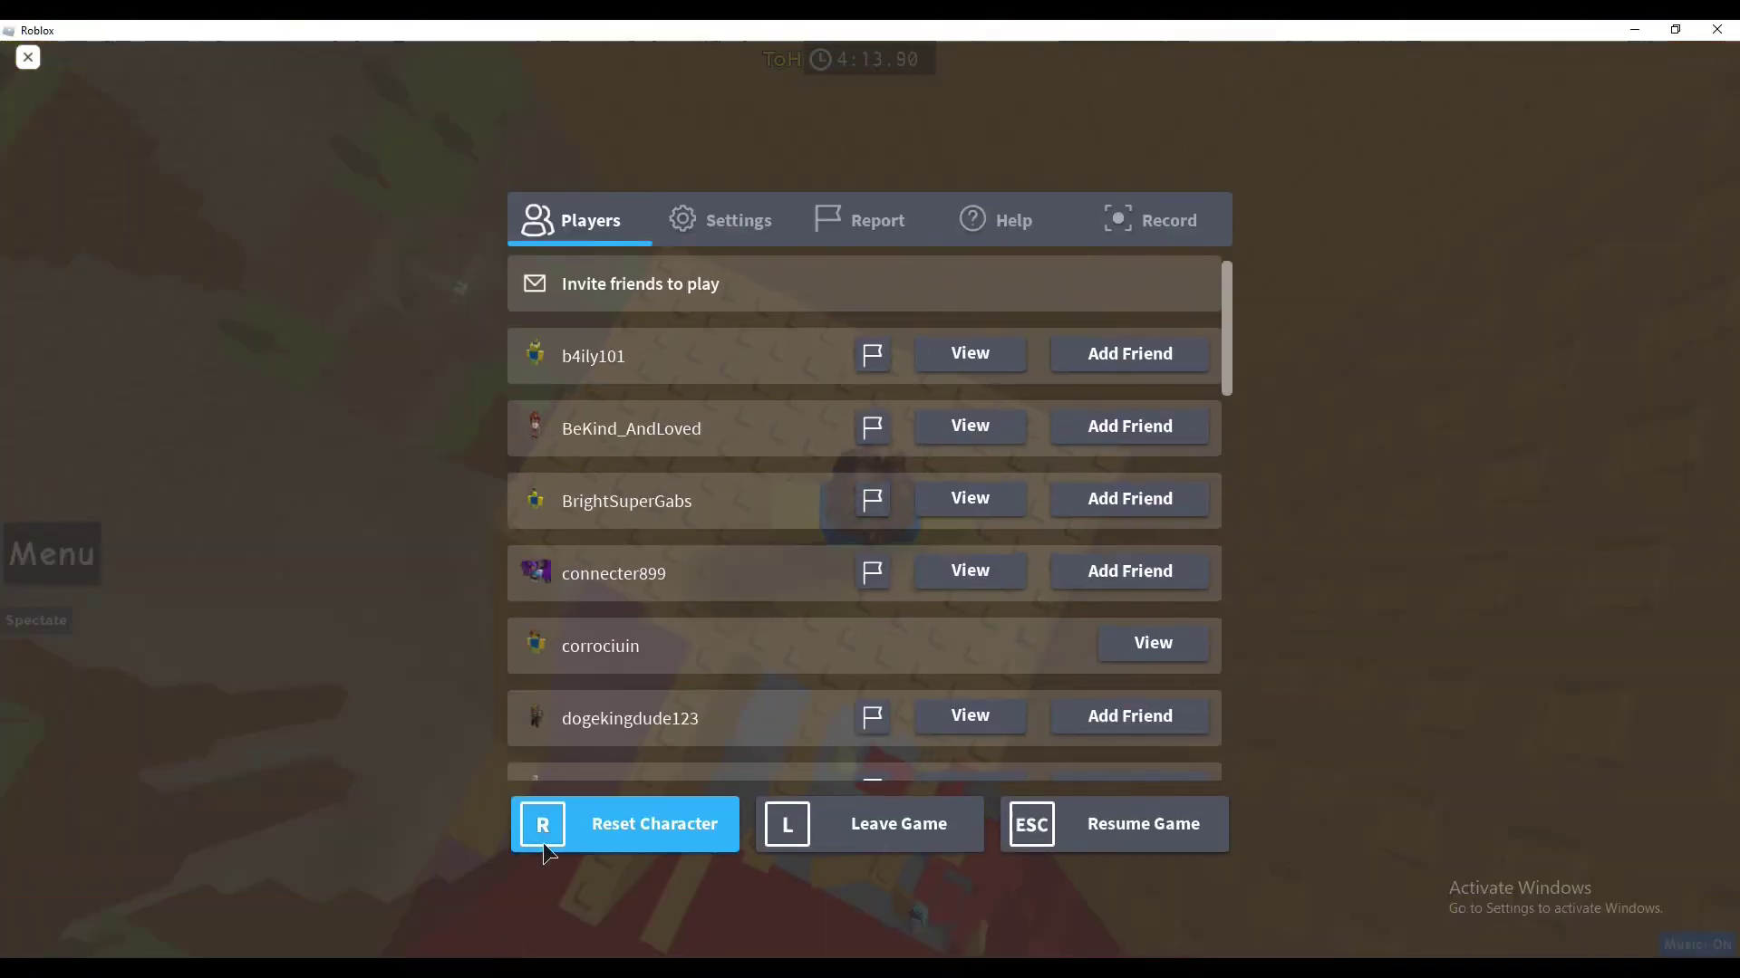
{"action": "left_click", "coordinate": [769, 455]}
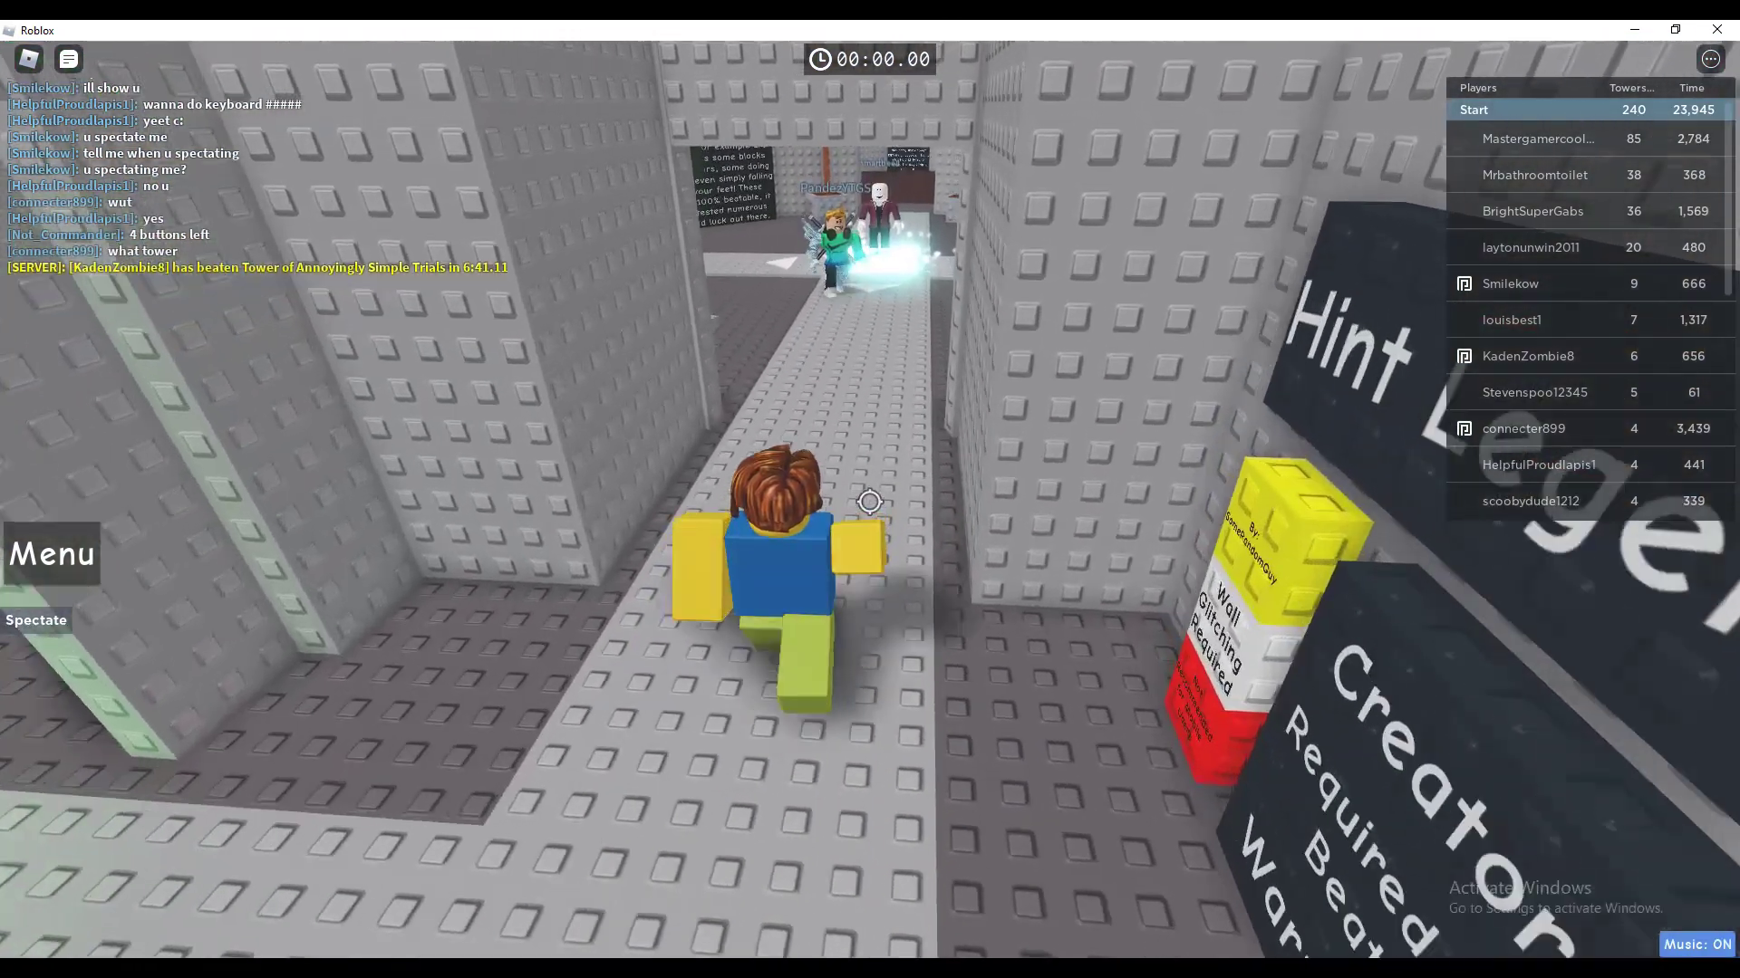
Take the teleporter to the tower hub and climb the Tower of Keyboard Yeeting platforms.
{"action": "key", "text": "w"}
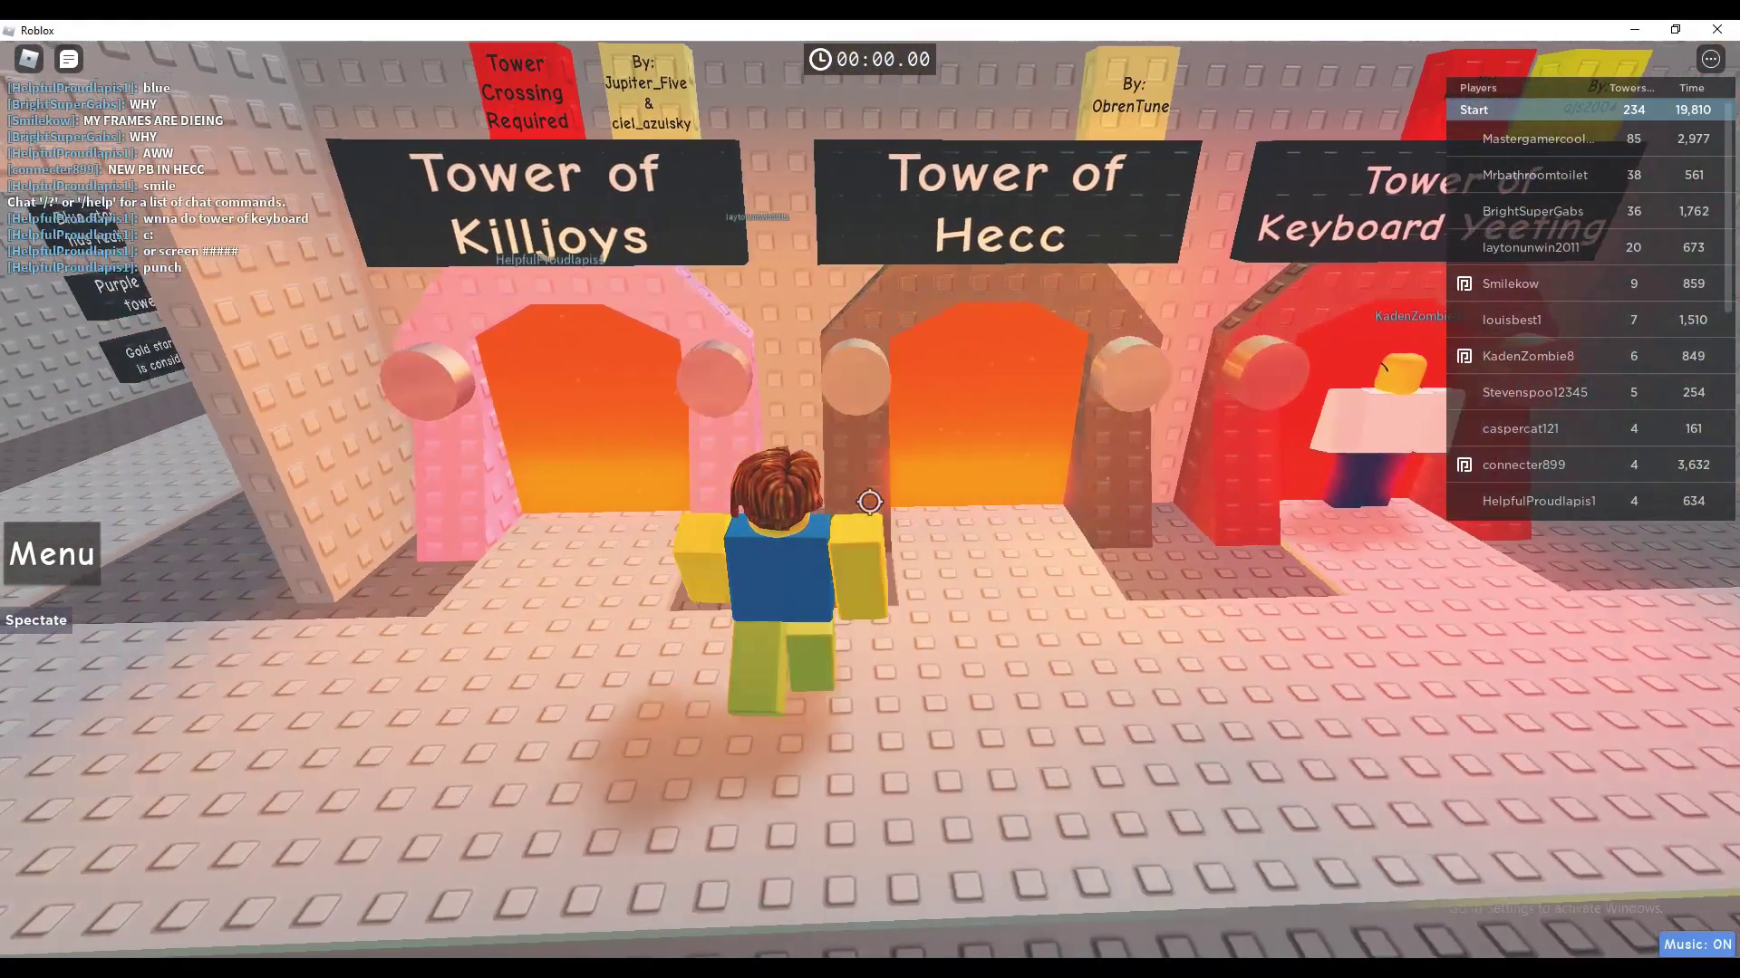
{"action": "key", "text": "d"}
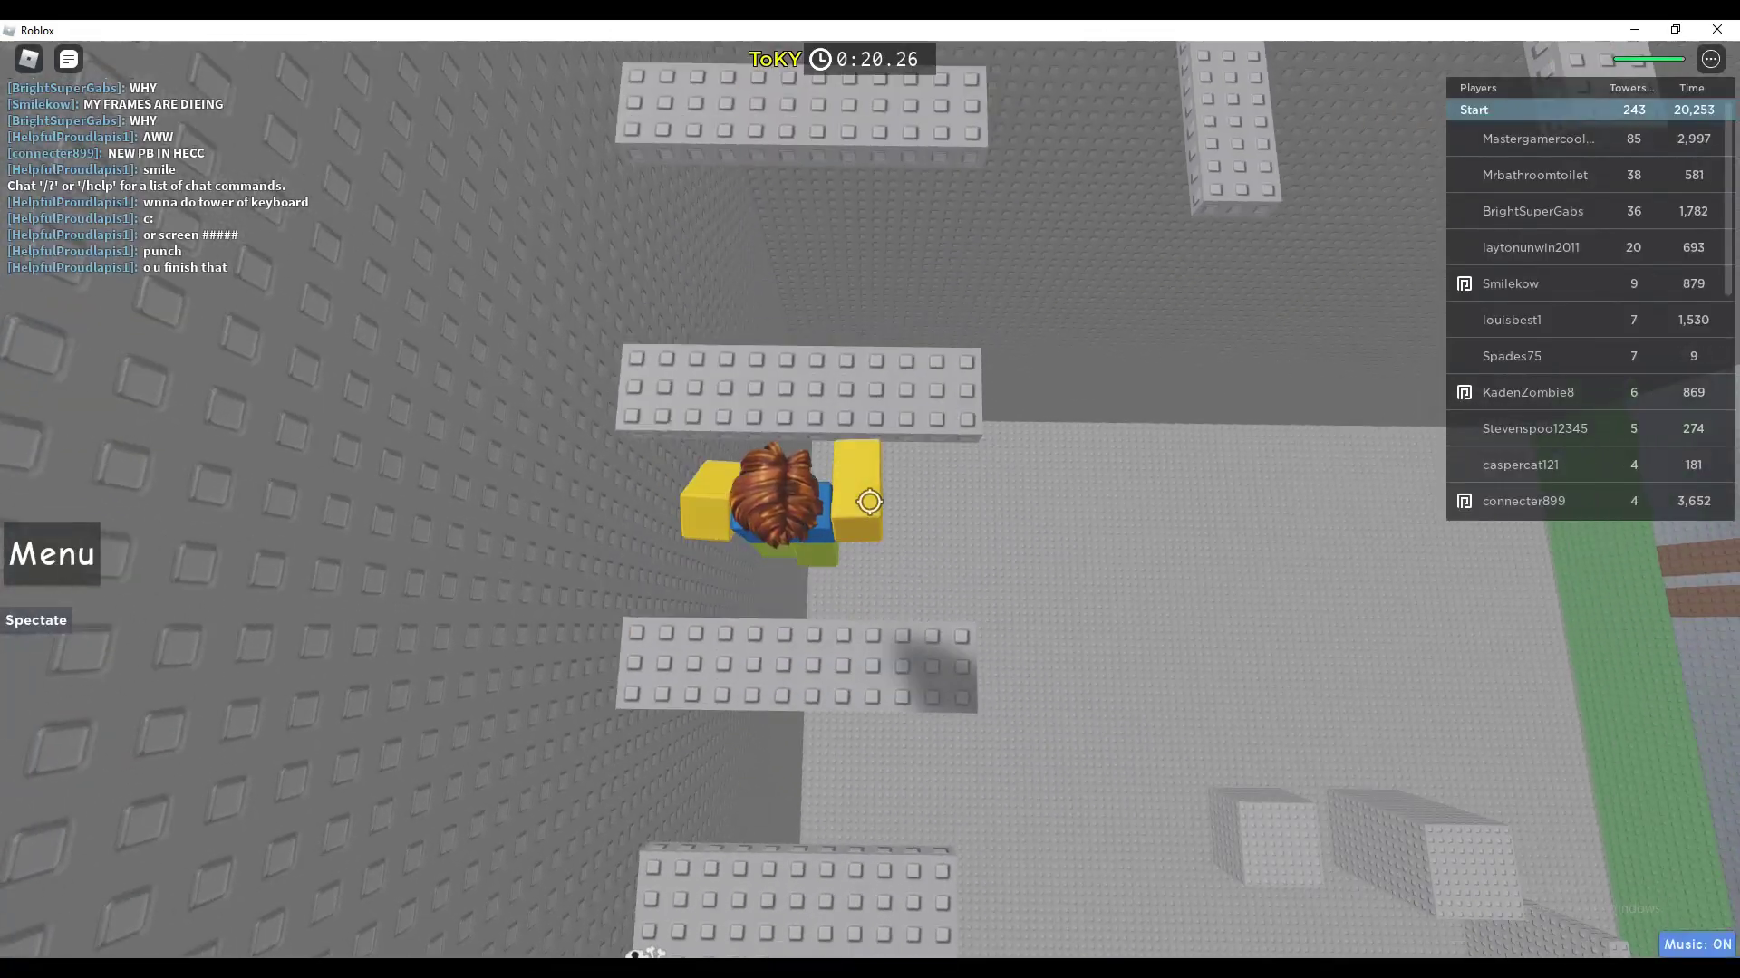
{"action": "key", "text": "w"}
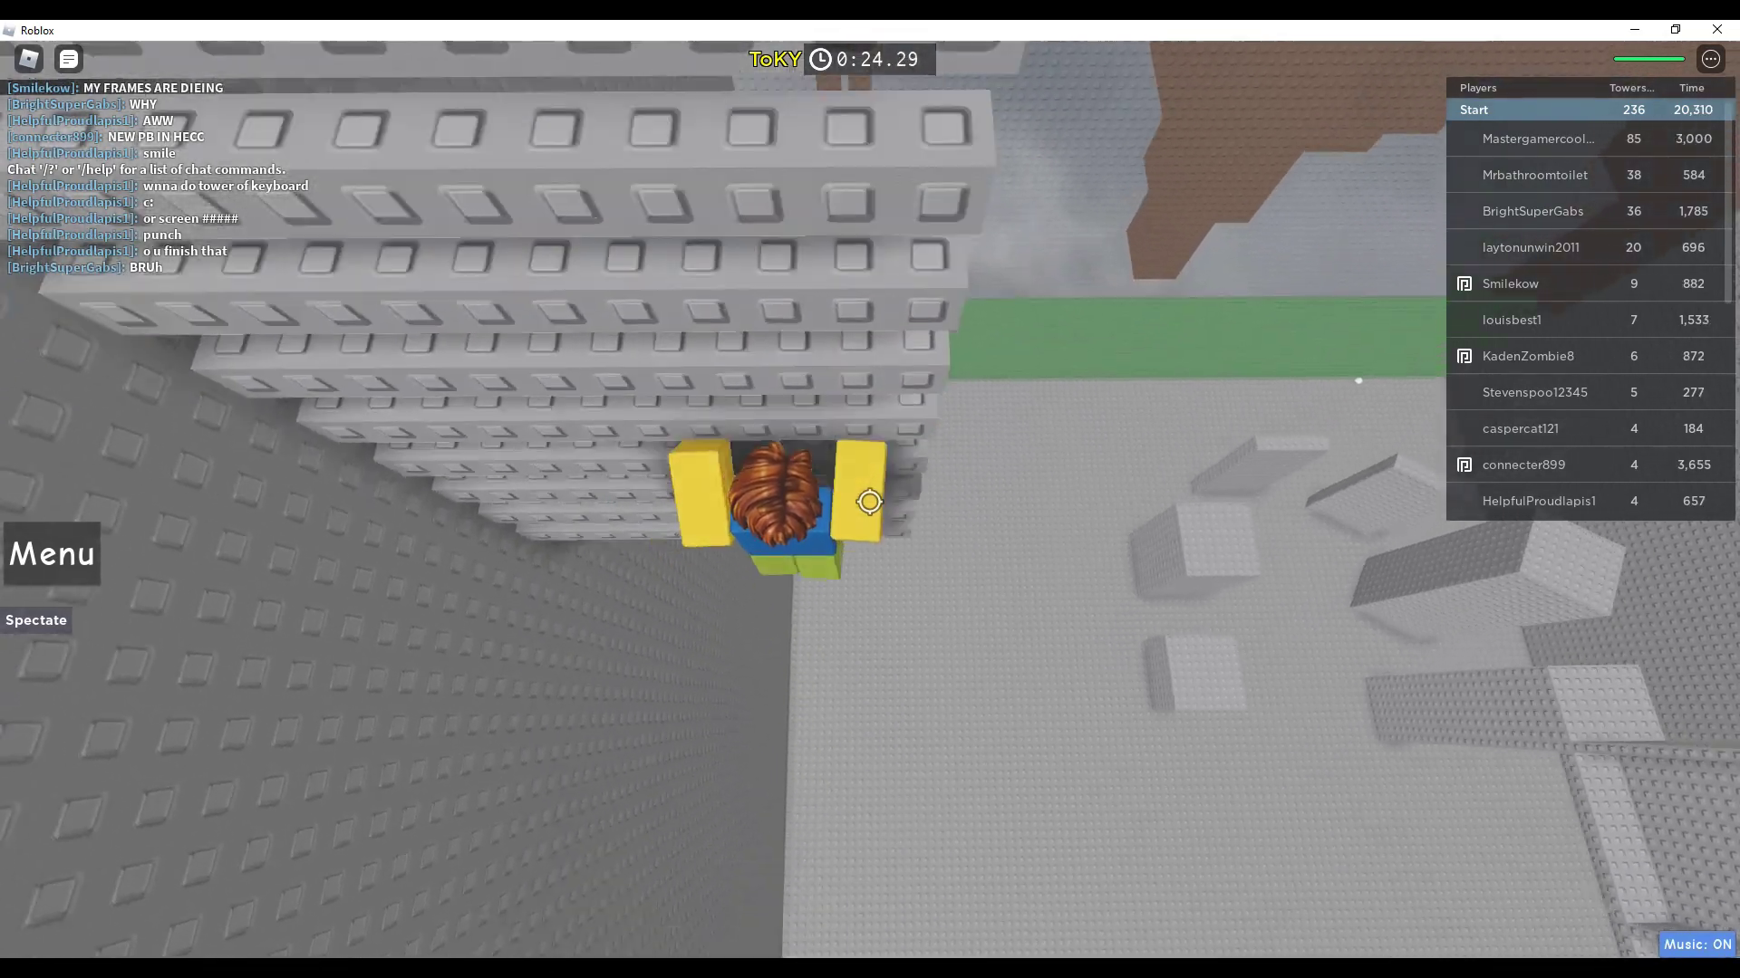
{"action": "key", "text": "w"}
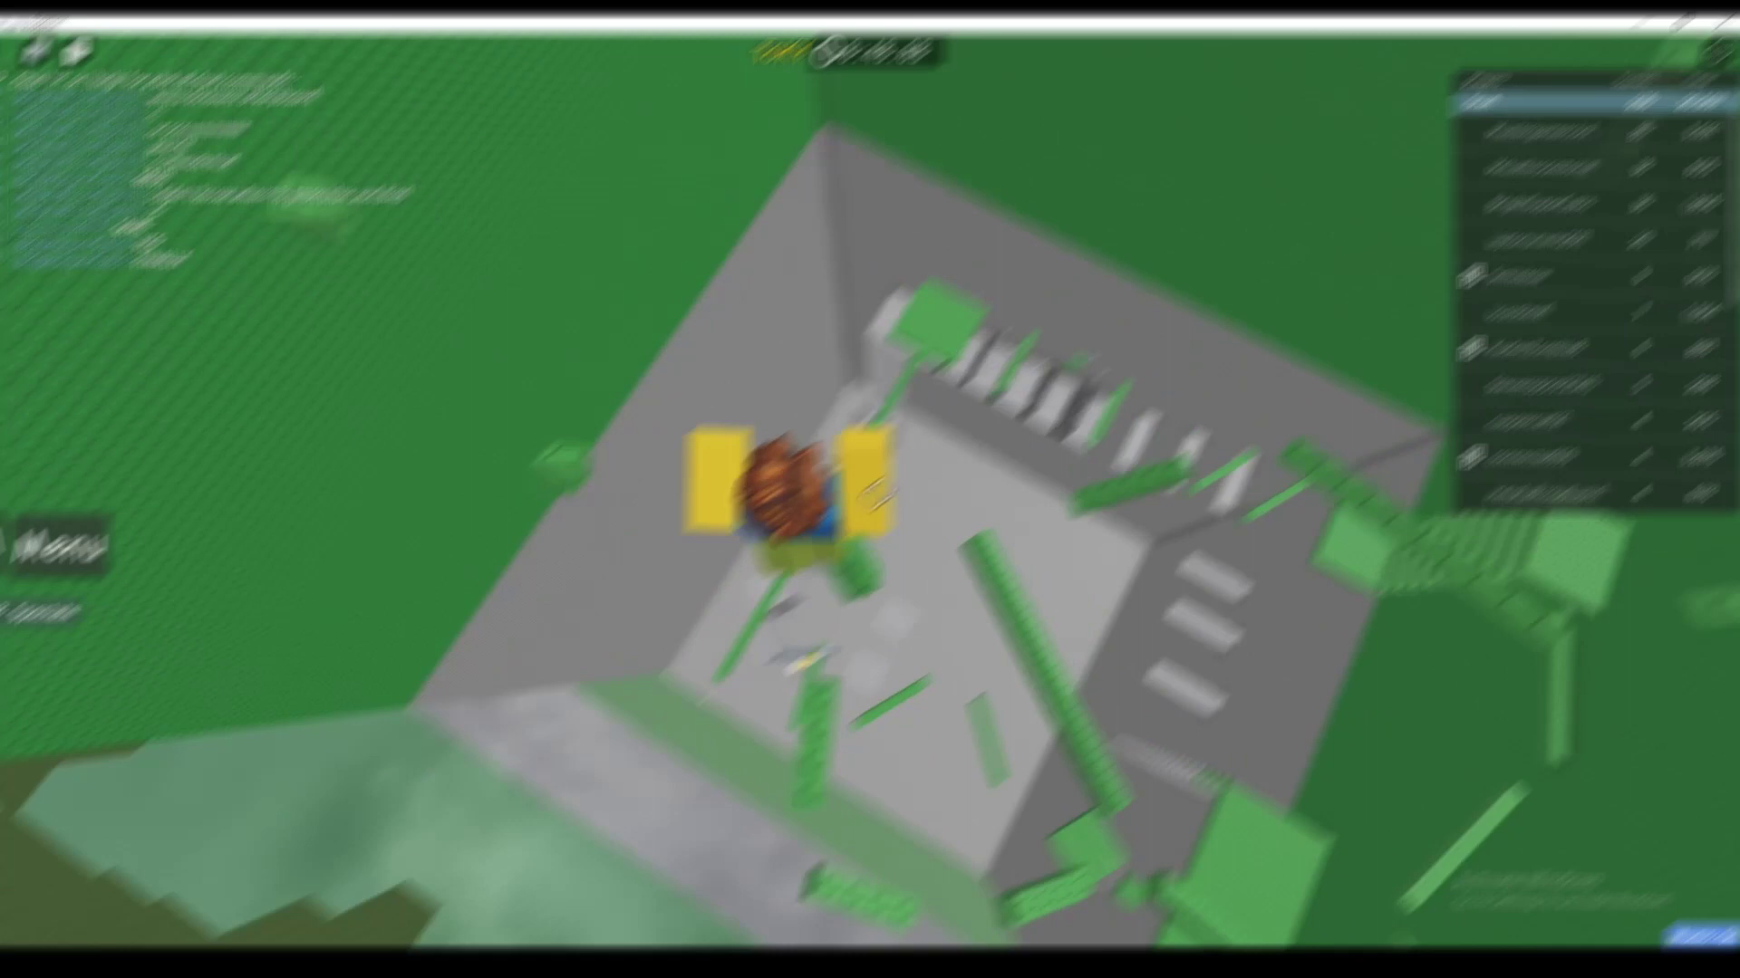
Enter the Tower of Killjoys portal, reaching its pink starting area.
{"action": "mouse_move", "coordinate": [871, 491]}
{"action": "left_mouse_down"}
{"action": "mouse_move", "coordinate": [952, 489]}
{"action": "mouse_move", "coordinate": [871, 501]}
{"action": "mouse_move", "coordinate": [868, 538]}
{"action": "left_mouse_up"}
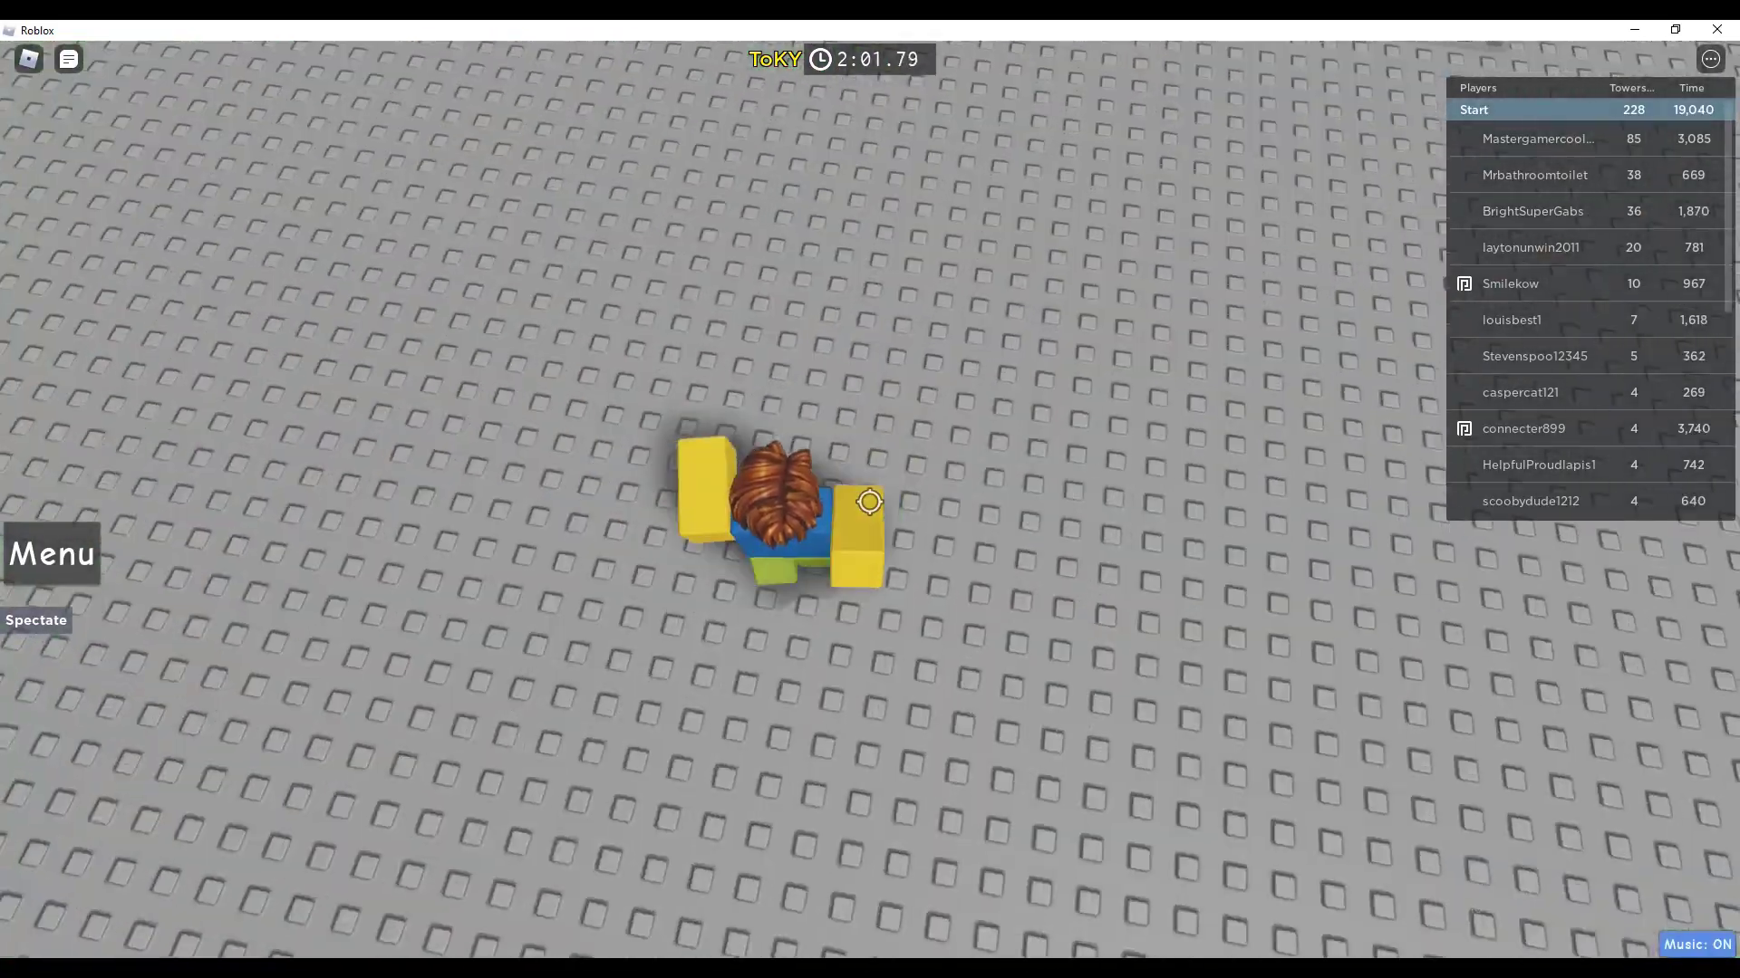
{"action": "right_click", "coordinate": [869, 503]}
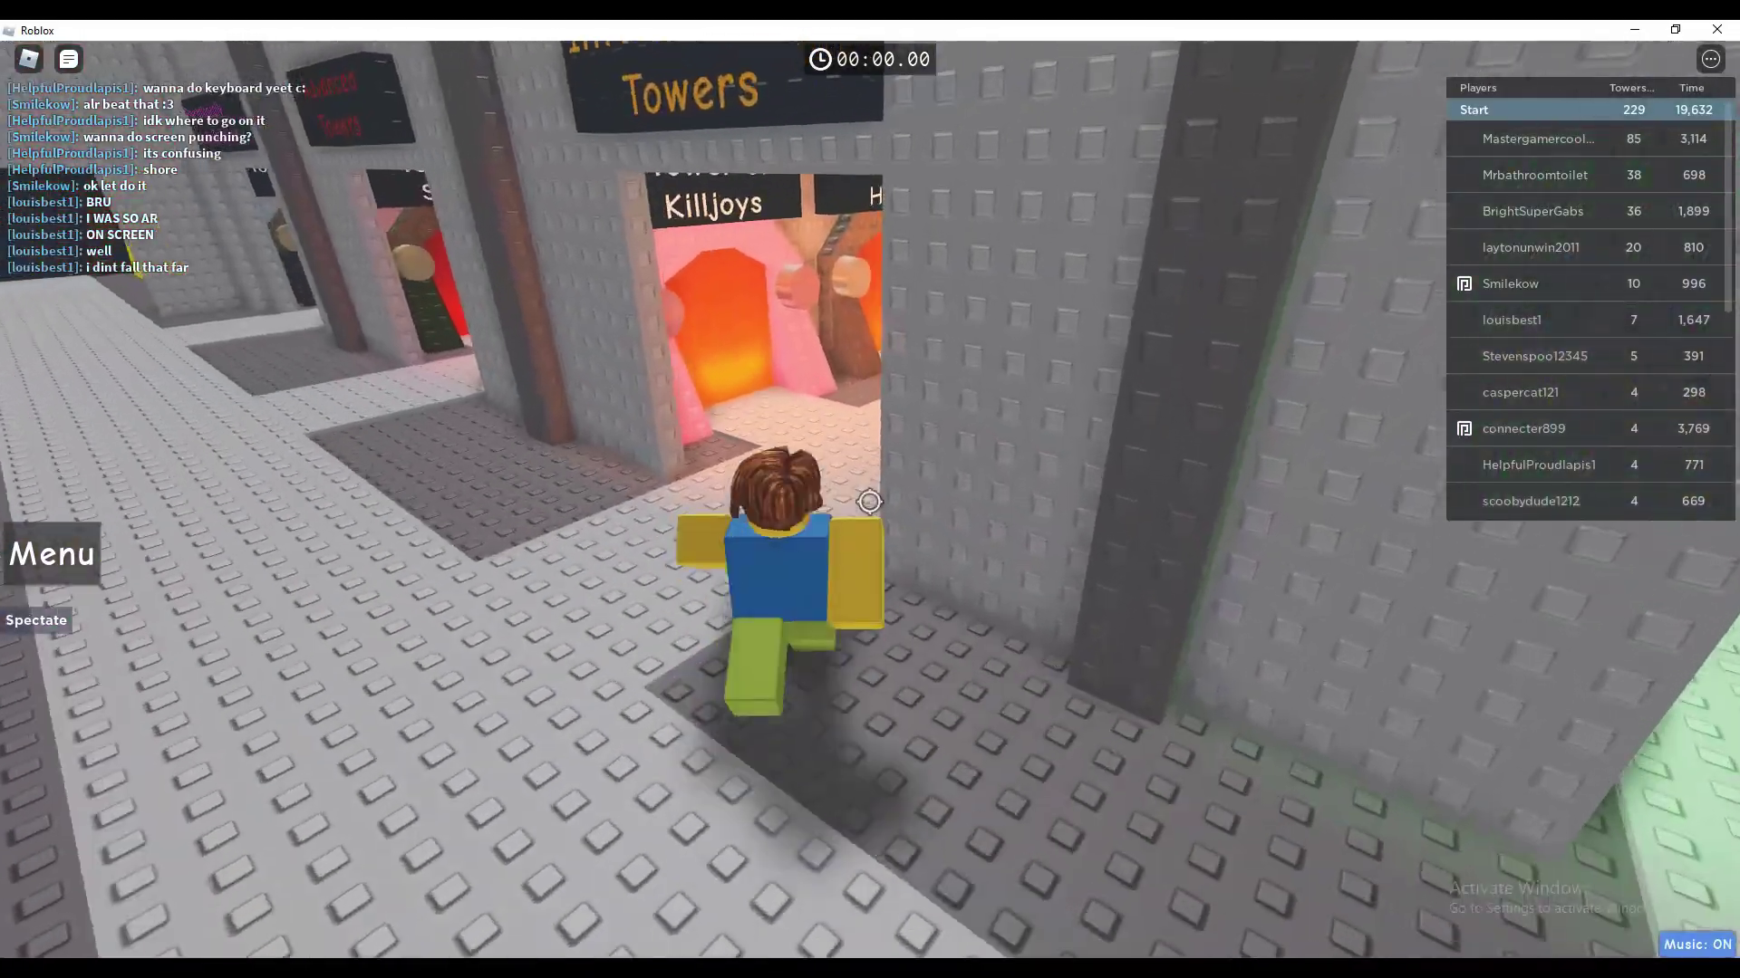
{"action": "key", "text": "w"}
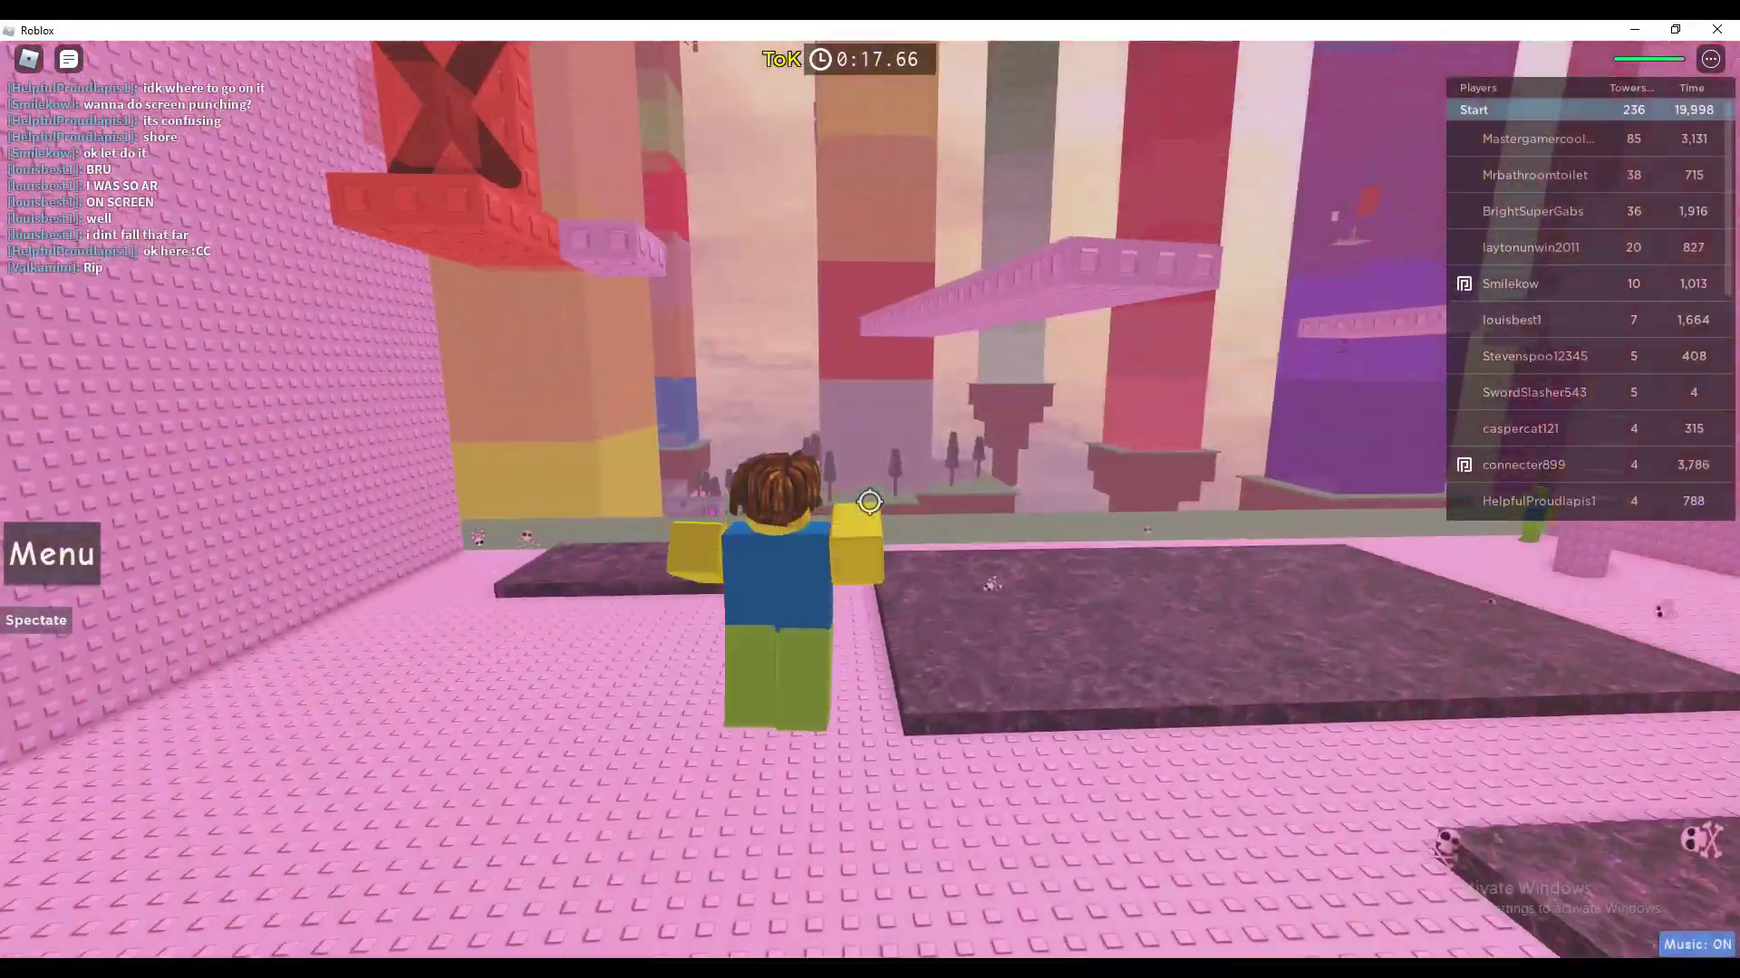
Jump along the pink Killjoys path and pillars up to the room numbered 19.
{"action": "key", "text": "w"}
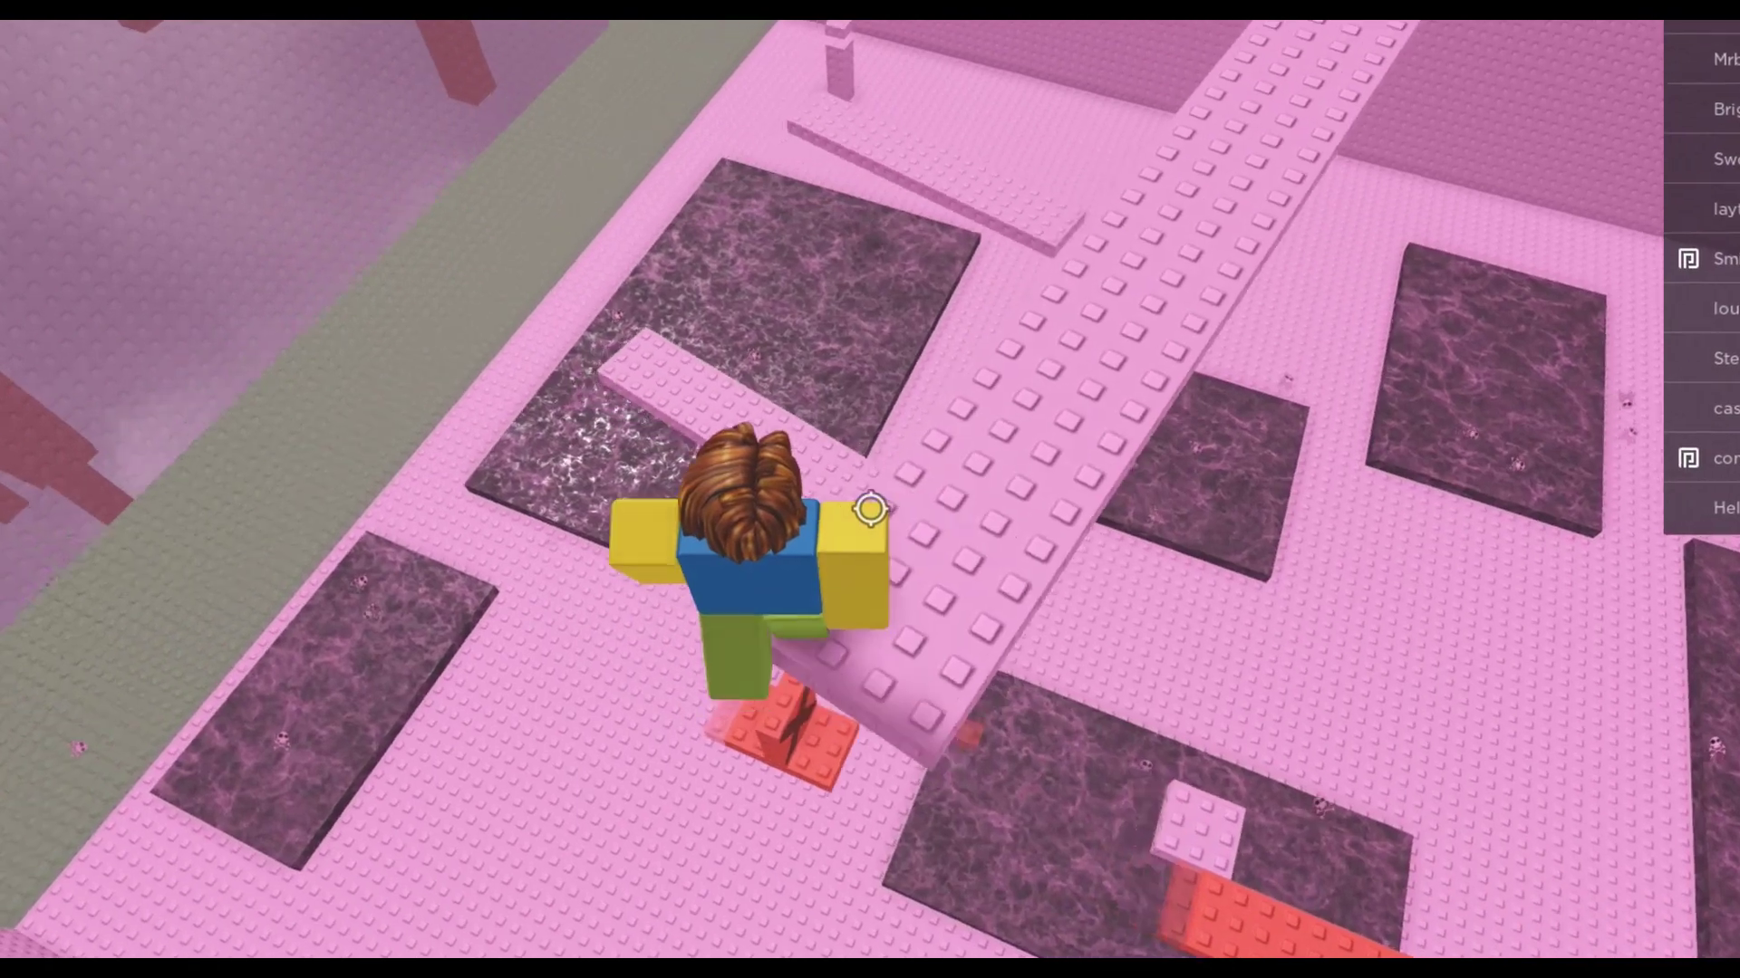
{"action": "right_click", "coordinate": [871, 510]}
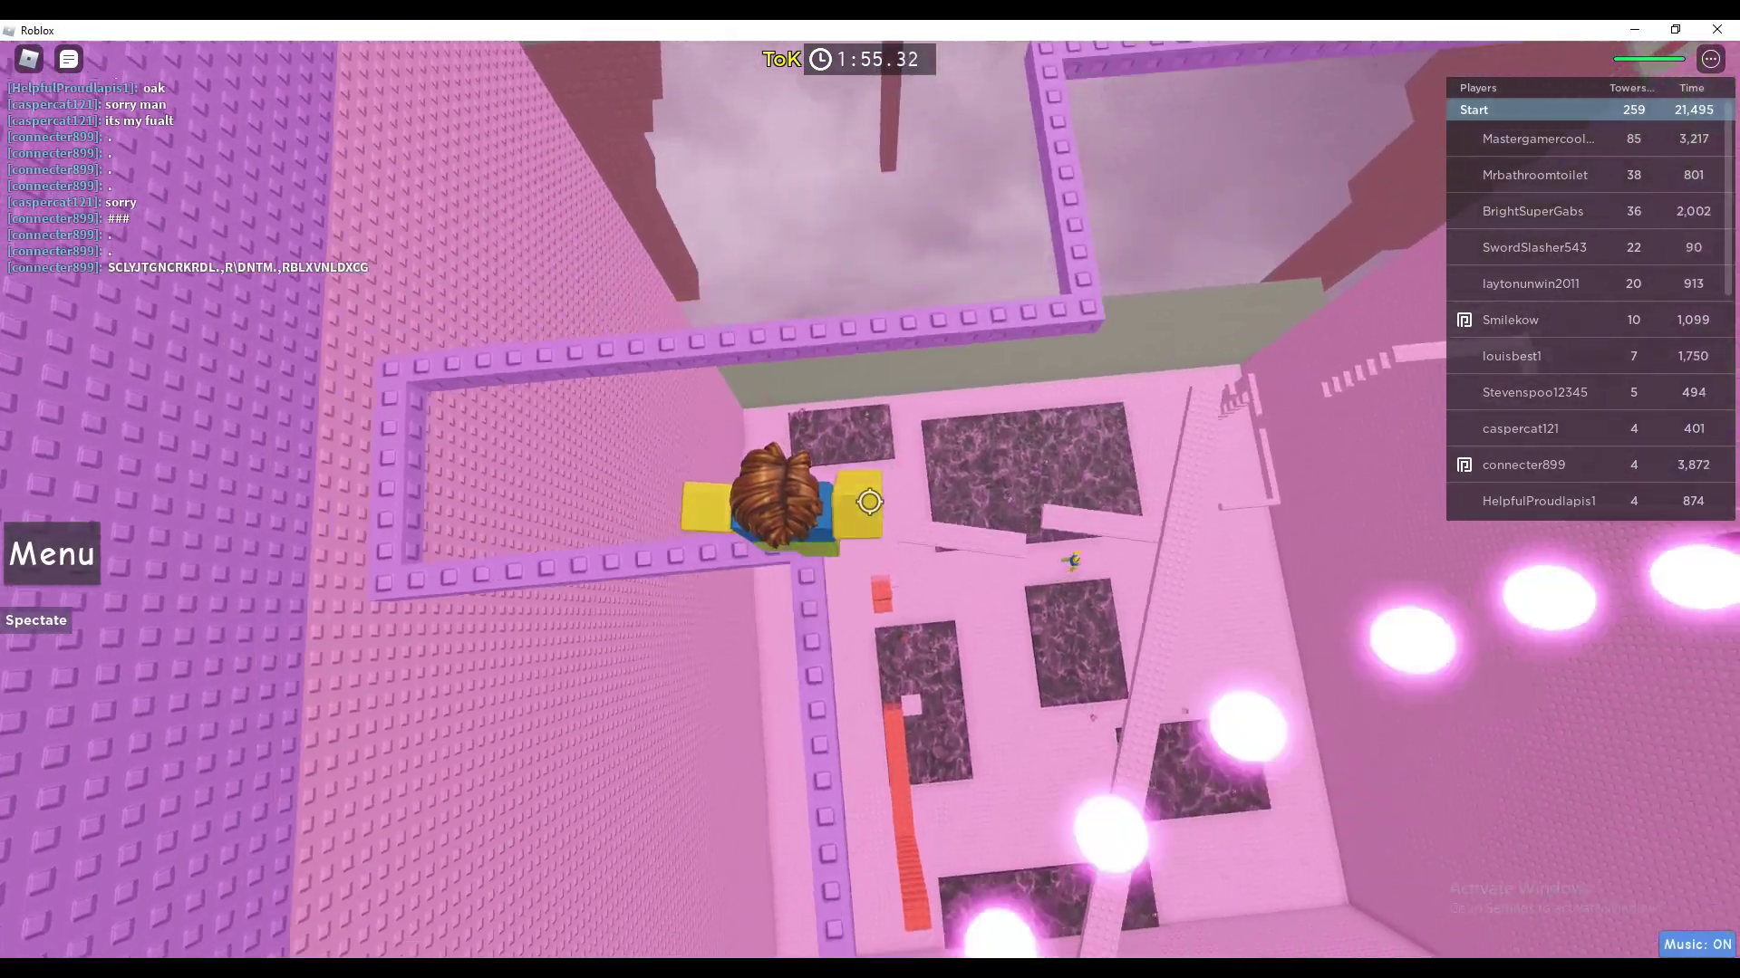
{"action": "left_click_drag", "start_coordinate": [868, 504], "coordinate": [869, 503]}
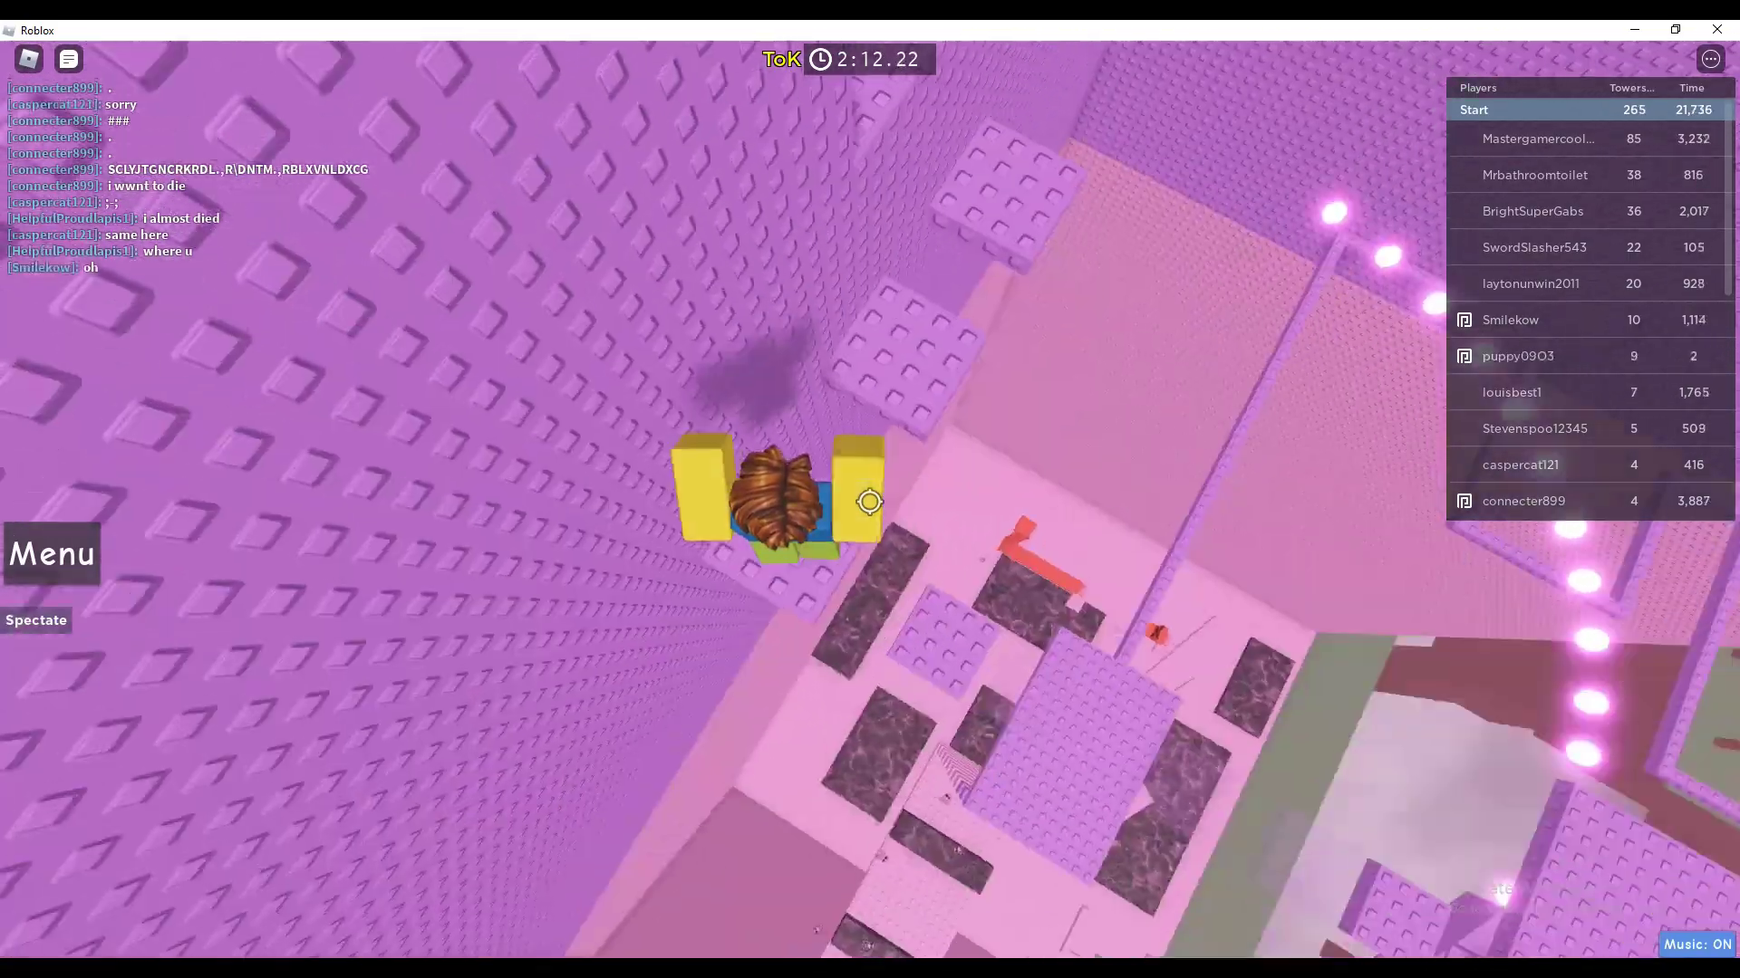
{"action": "left_click_drag", "start_coordinate": [869, 503], "coordinate": [869, 503]}
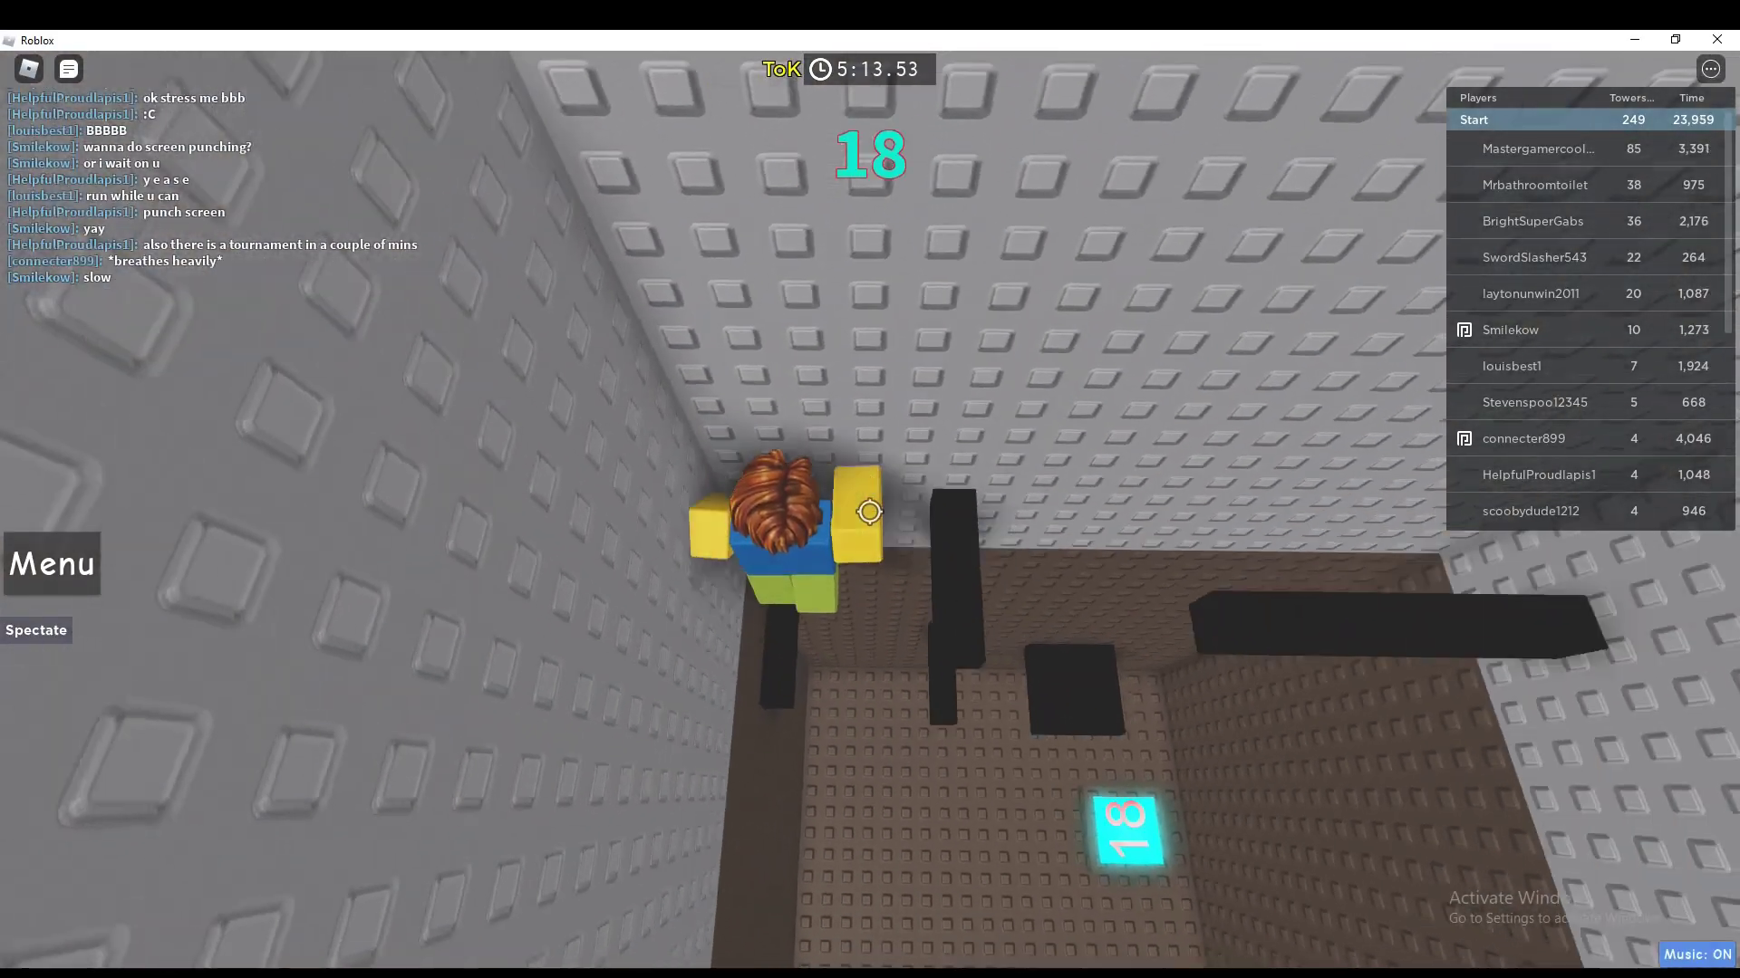
Look around the dark lobby among the Tricky Jumps and Hardness tower portals.
{"action": "left_click_drag", "start_coordinate": [868, 512], "coordinate": [867, 512]}
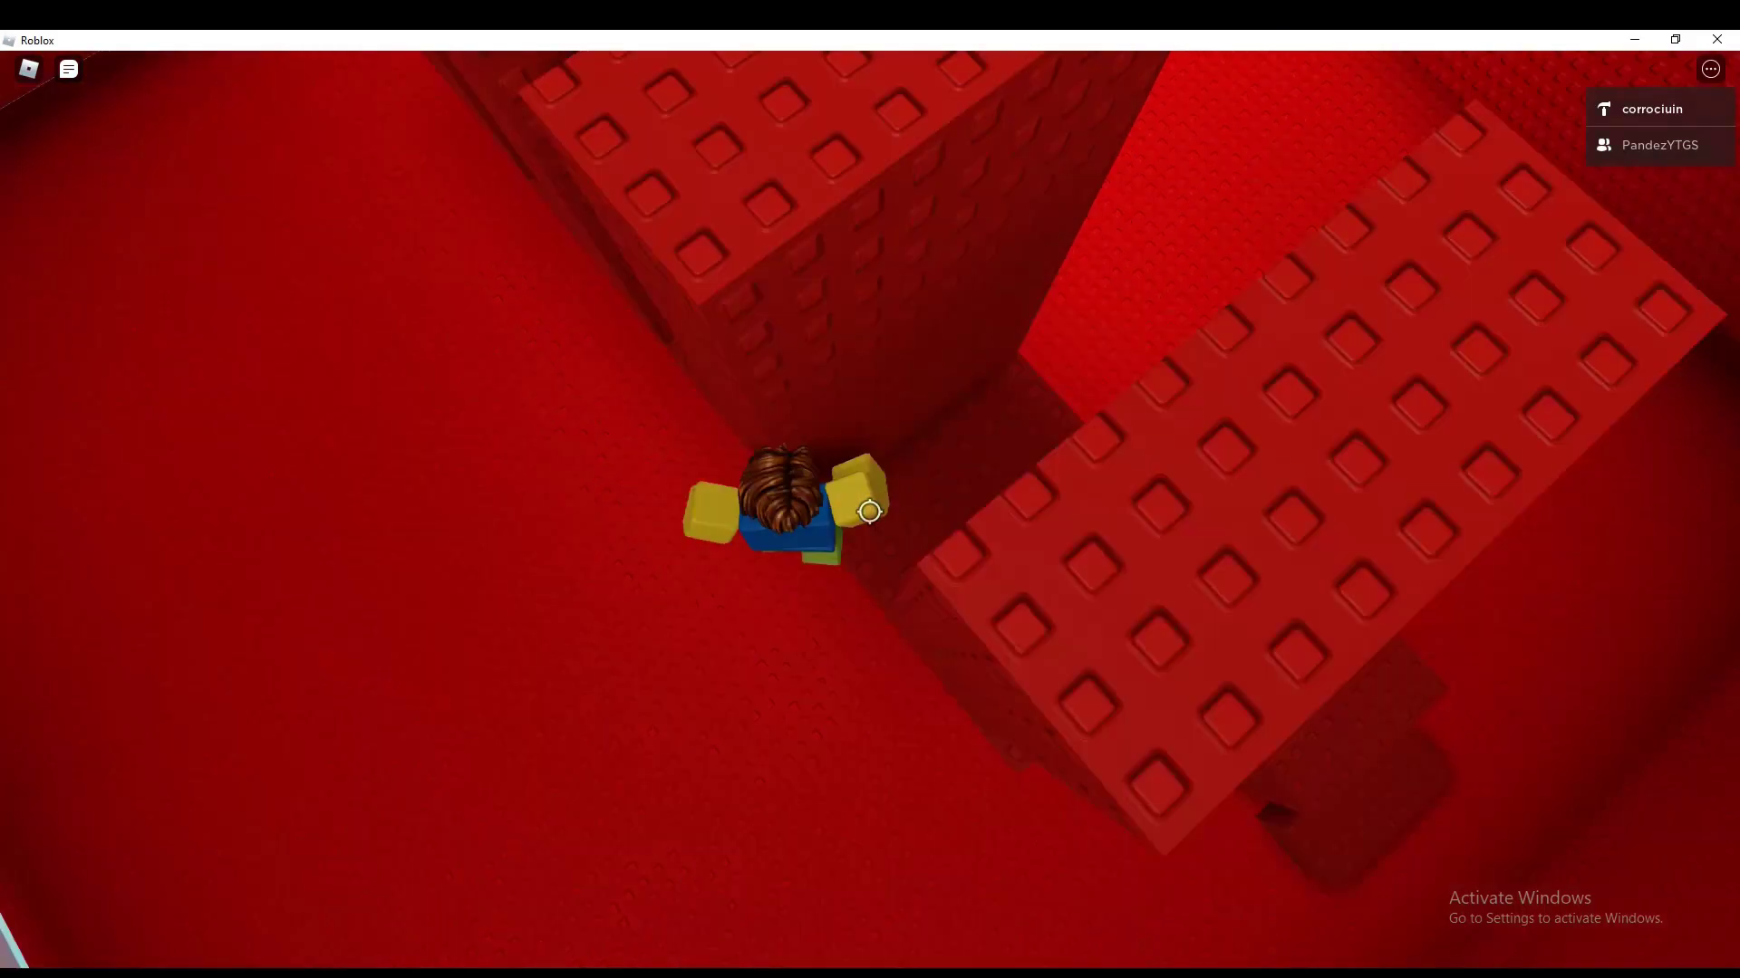
{"action": "scroll", "coordinate": [871, 512], "scroll_direction": "up", "scroll_amount": 5}
{"action": "scroll", "coordinate": [870, 512], "scroll_direction": "down", "scroll_amount": 5}
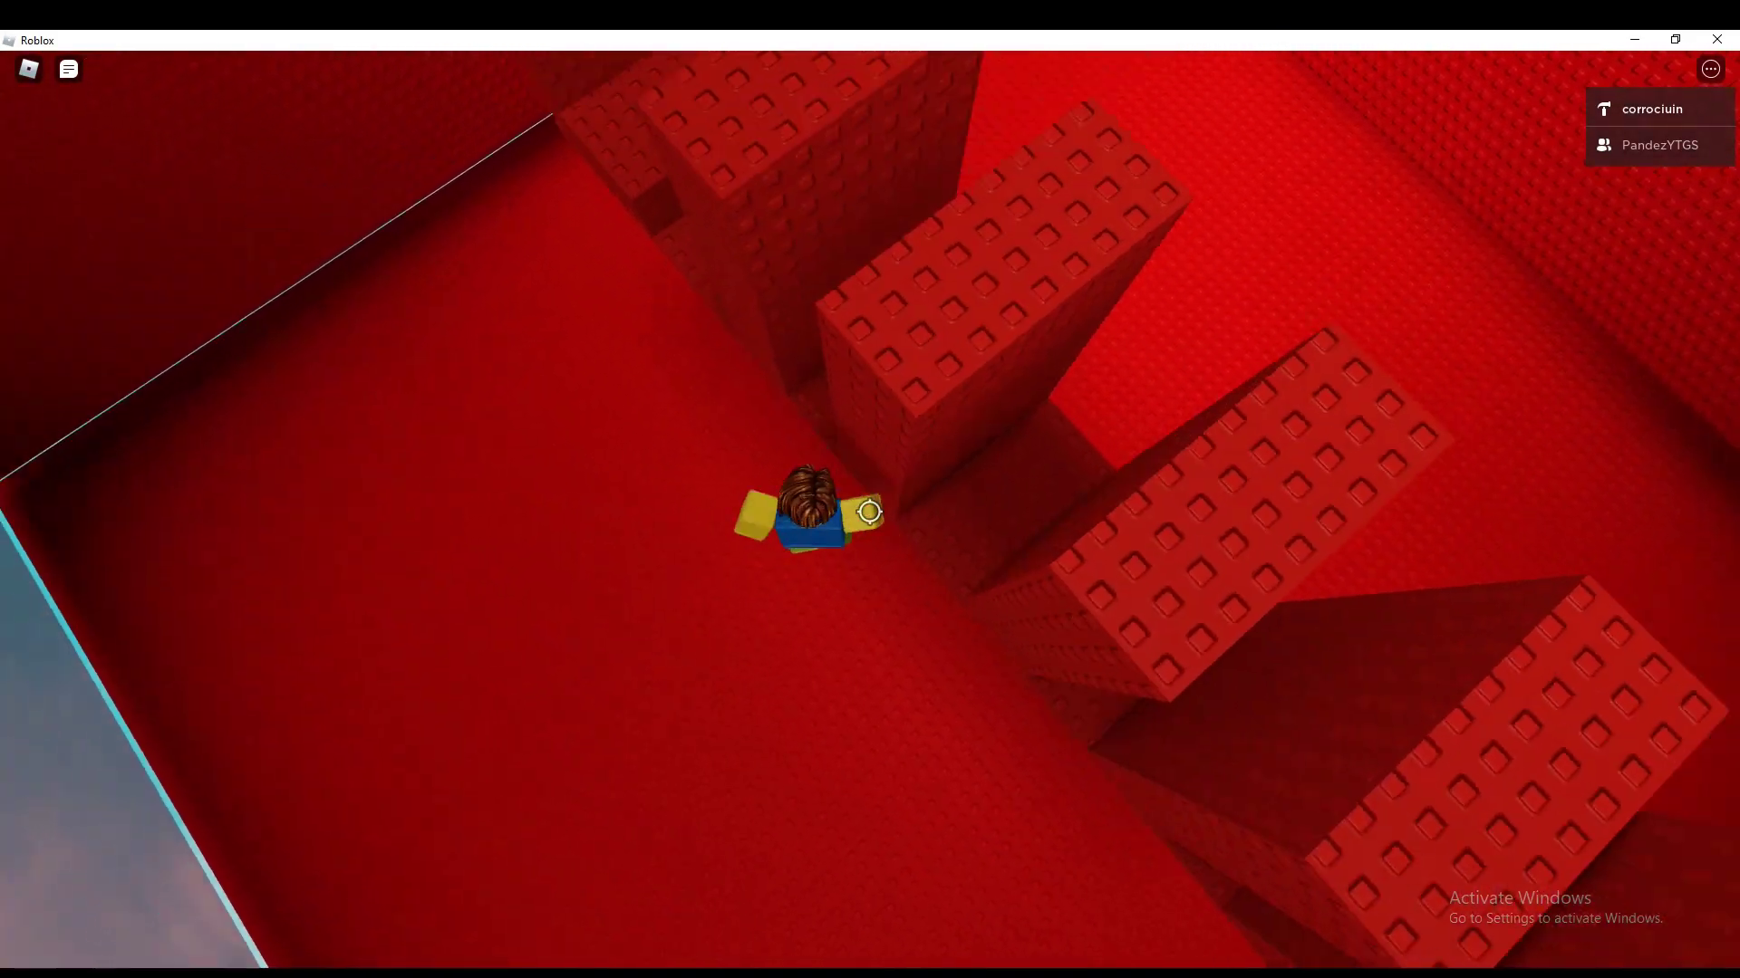
{"action": "scroll", "coordinate": [870, 511], "scroll_direction": "up", "scroll_amount": 5}
{"action": "scroll", "coordinate": [869, 511], "scroll_direction": "down", "scroll_amount": 5}
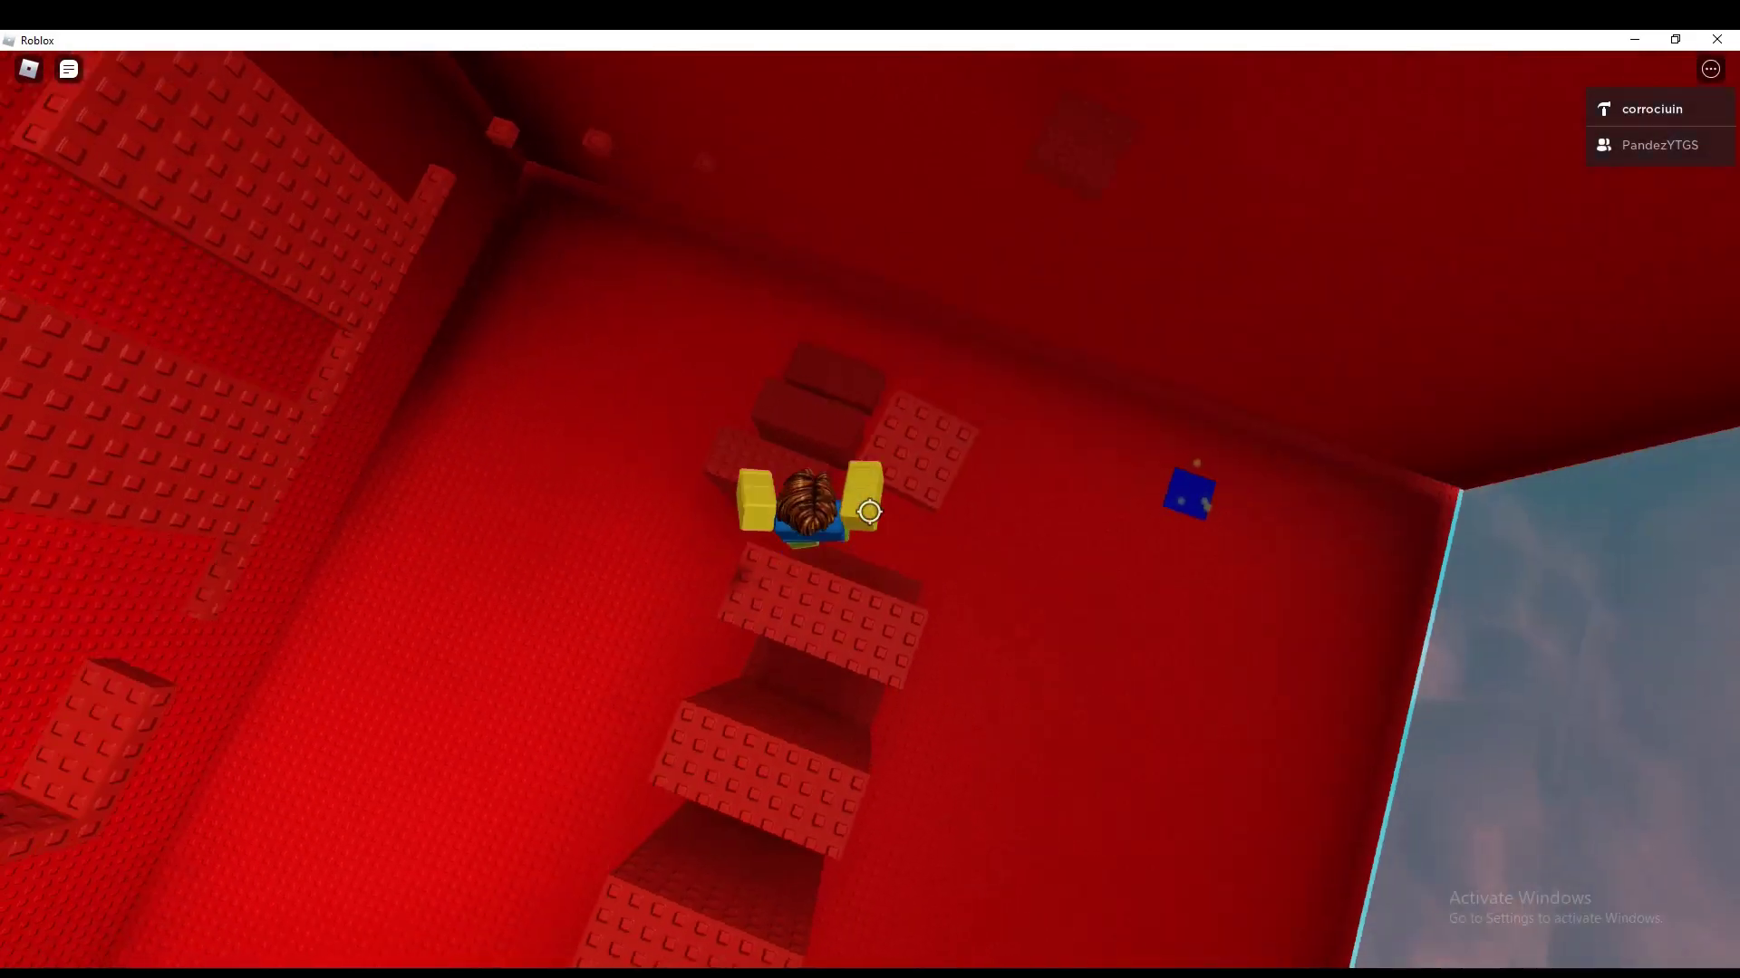
Run across the red block path in the new tower.
{"action": "left_click_drag", "start_coordinate": [870, 511], "coordinate": [869, 513]}
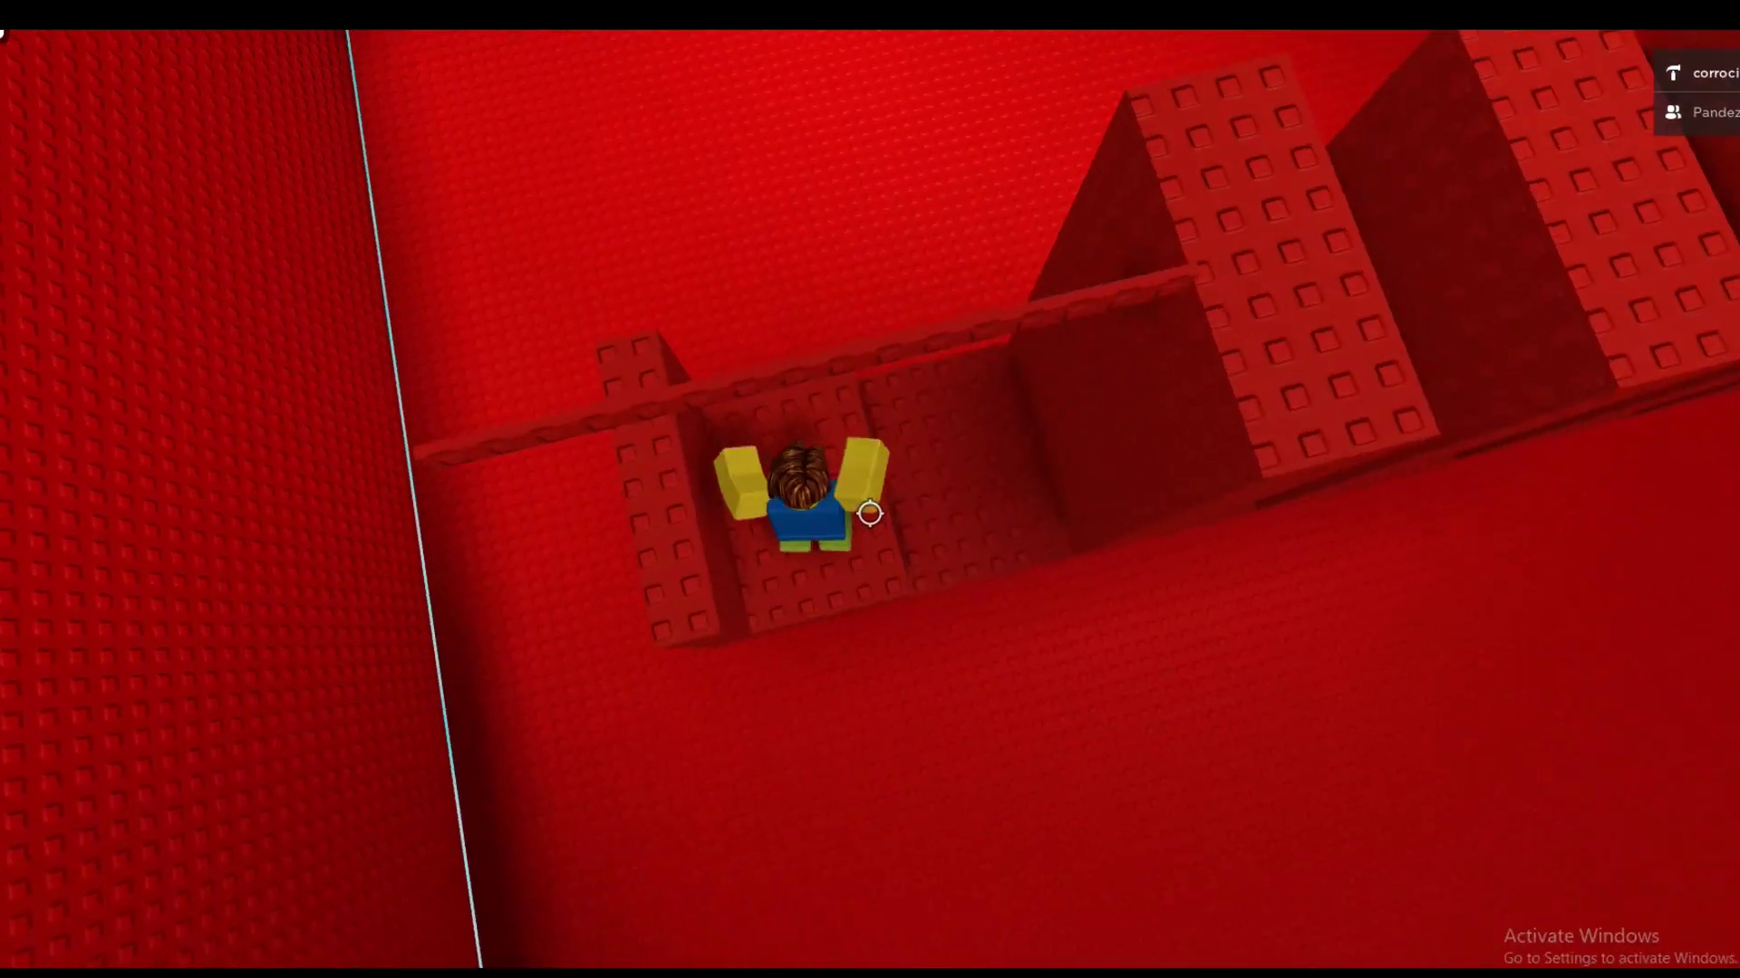
{"action": "key", "text": "w"}
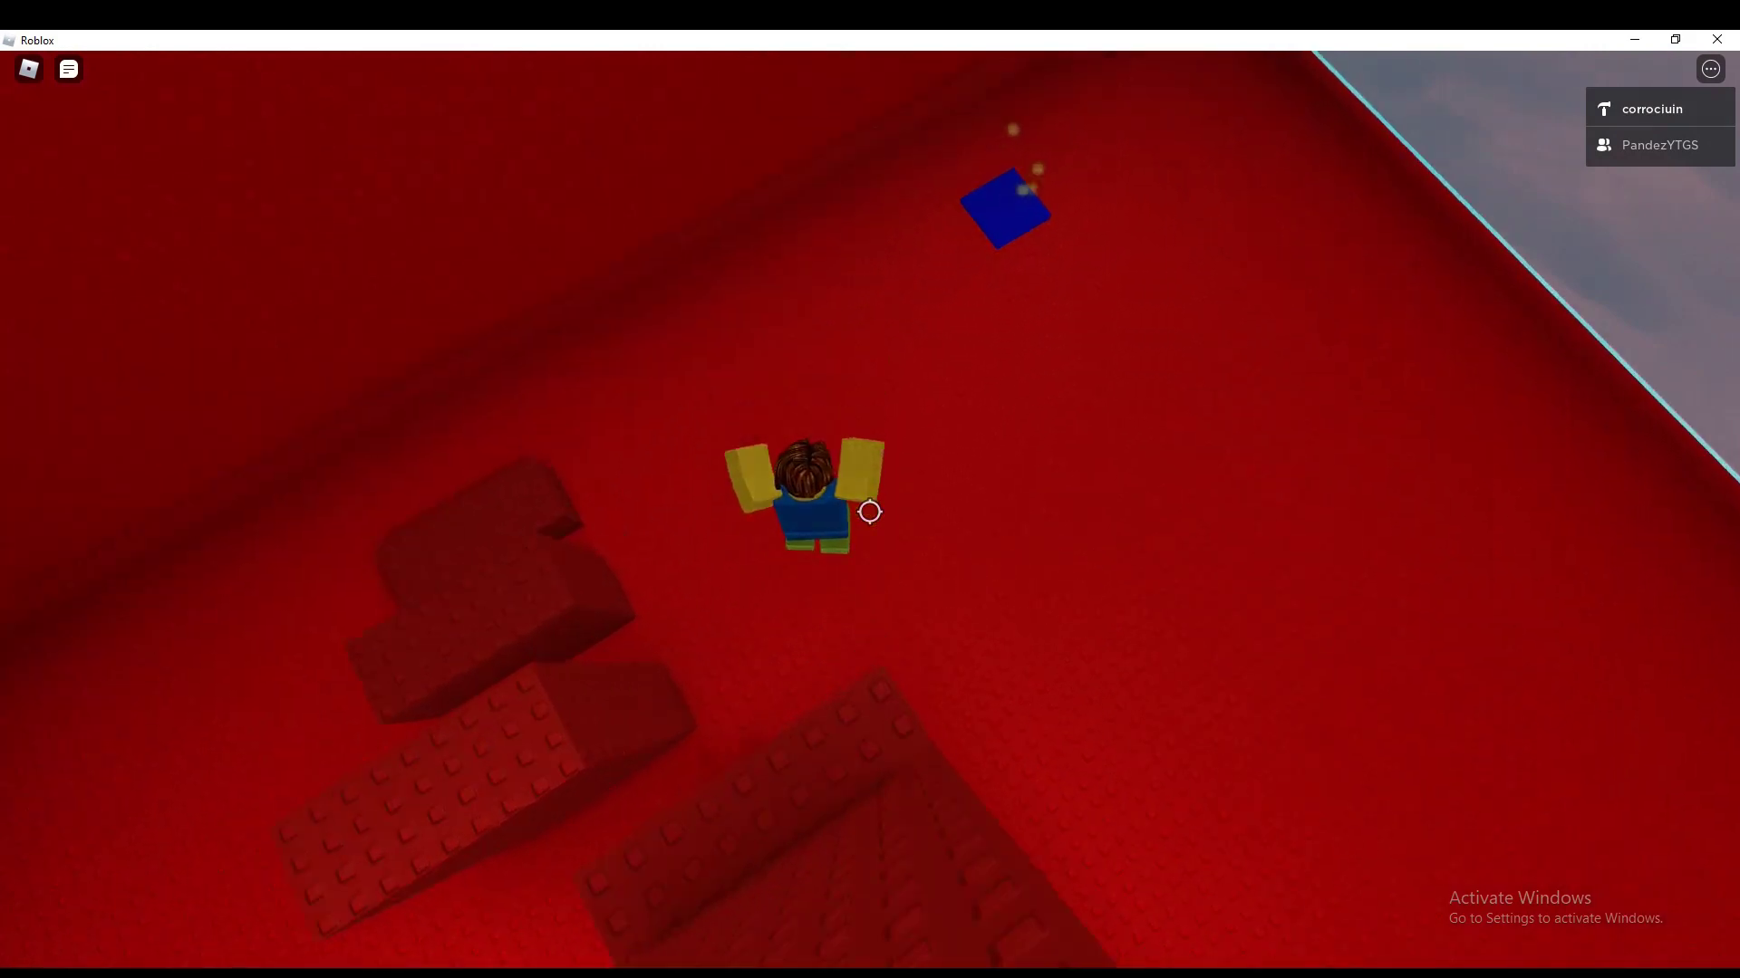
{"action": "key", "text": "w"}
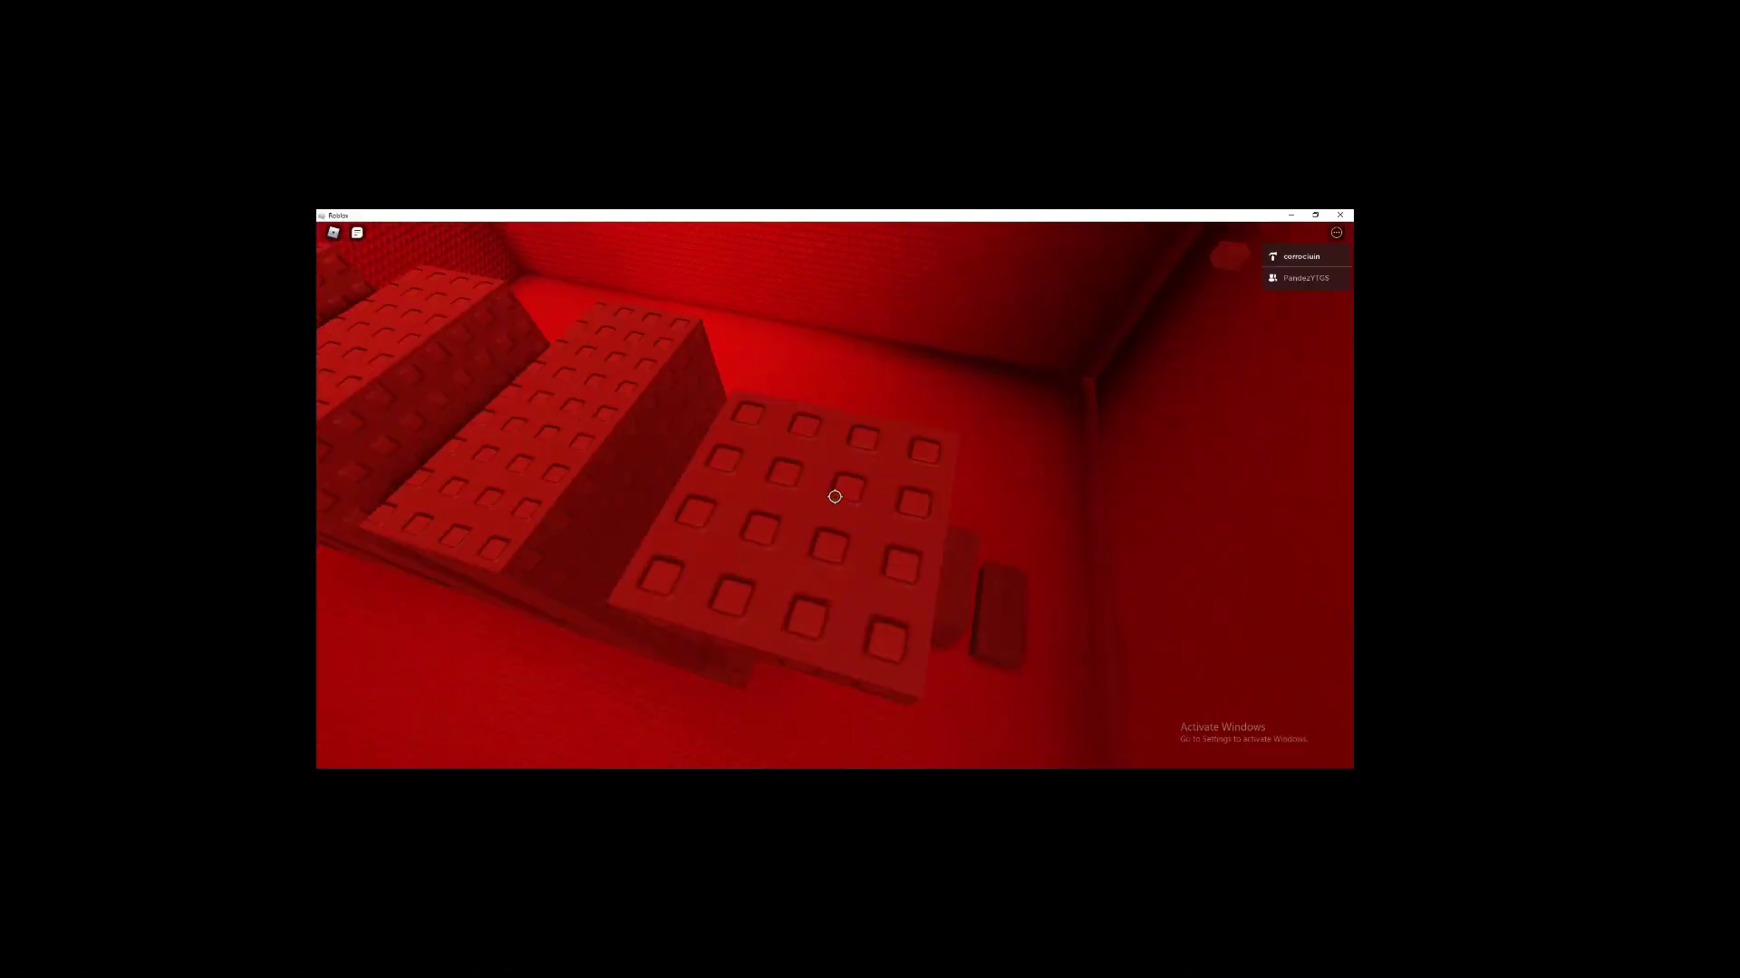
{"action": "key", "text": "w"}
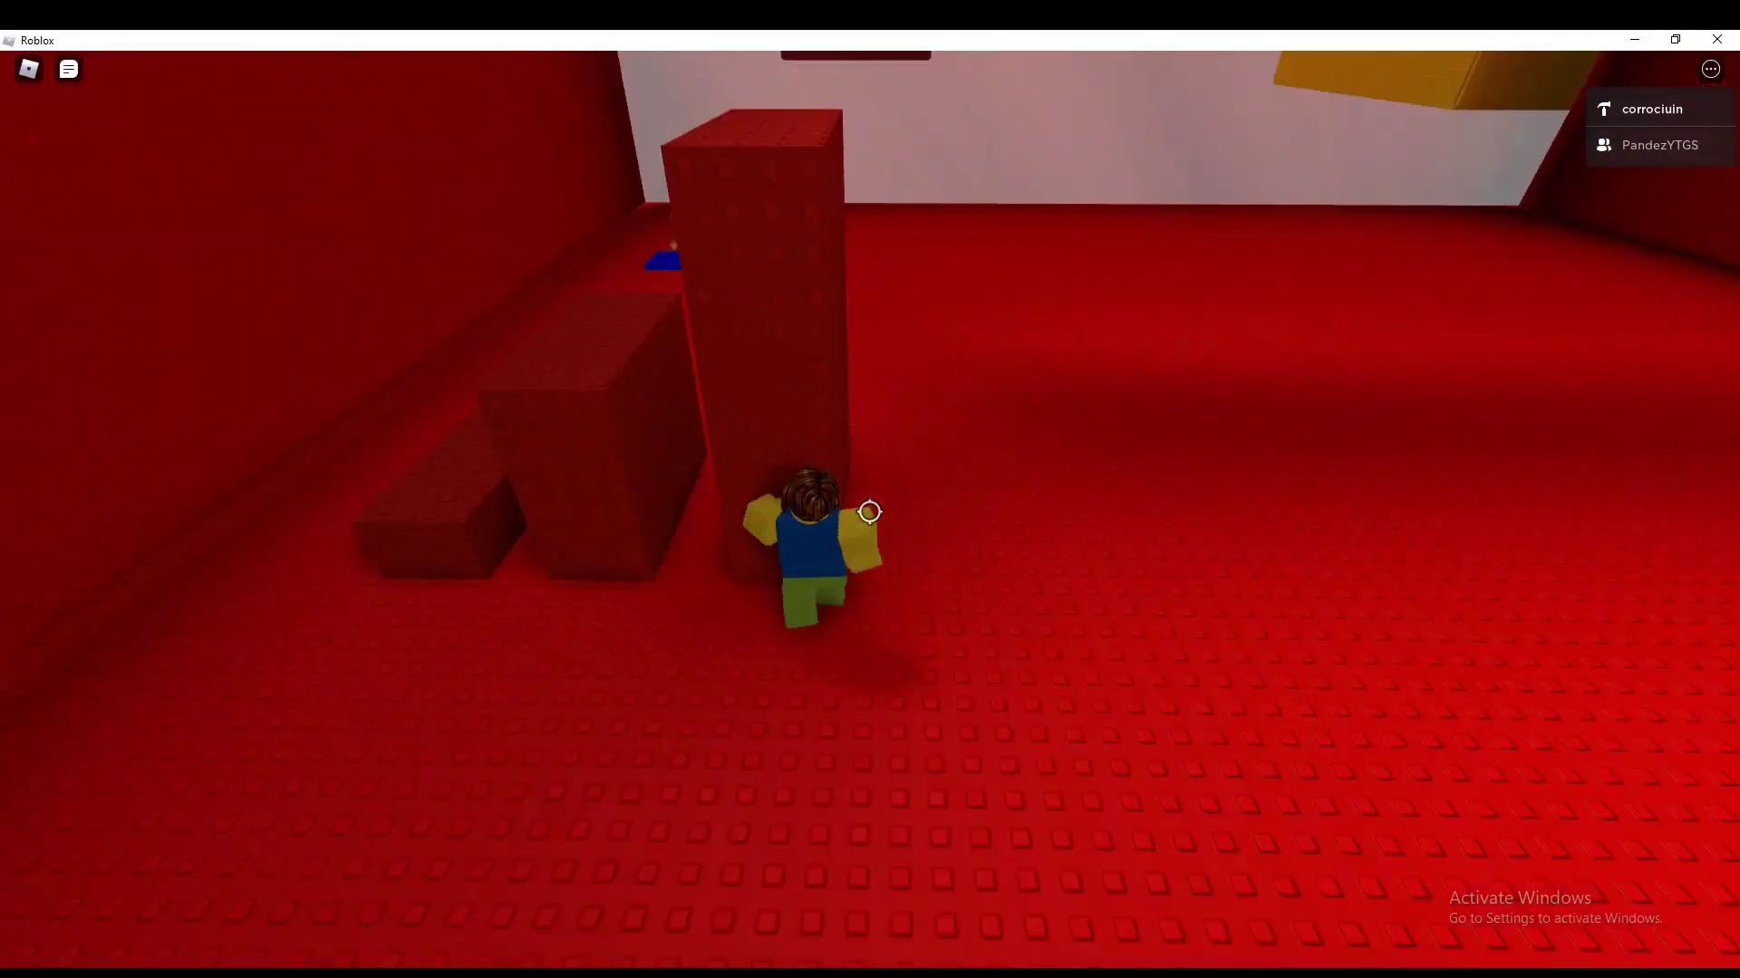
{"action": "key", "text": "w"}
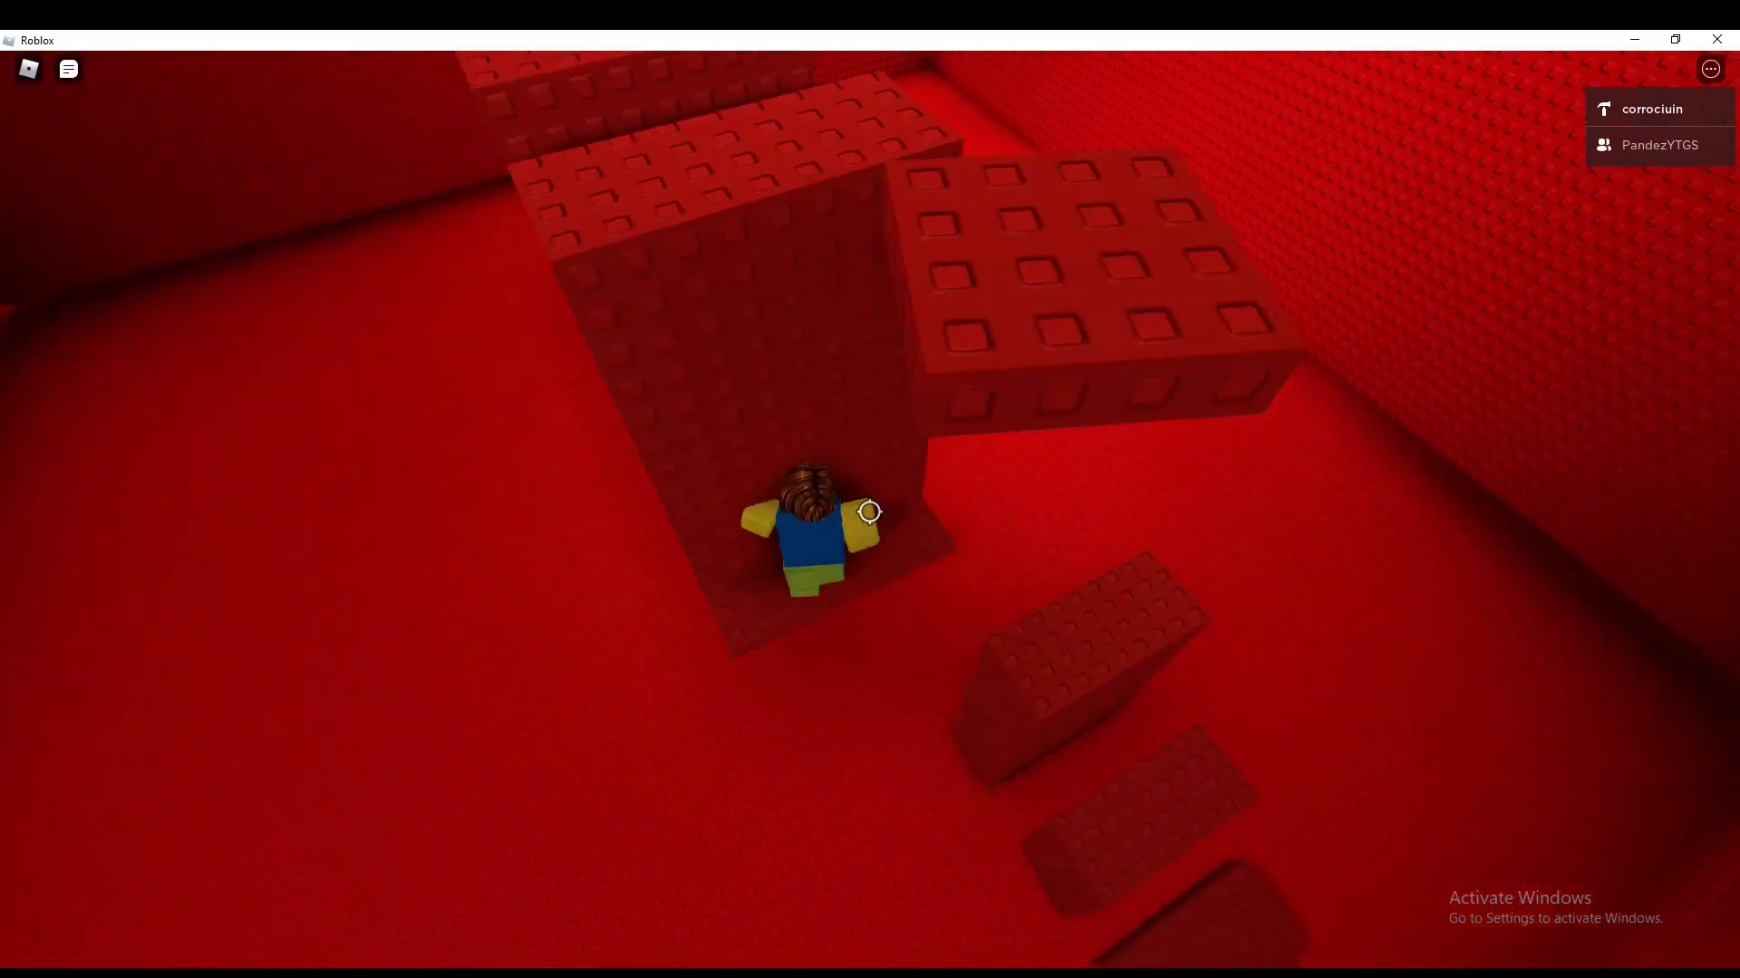
{"action": "key", "text": "w"}
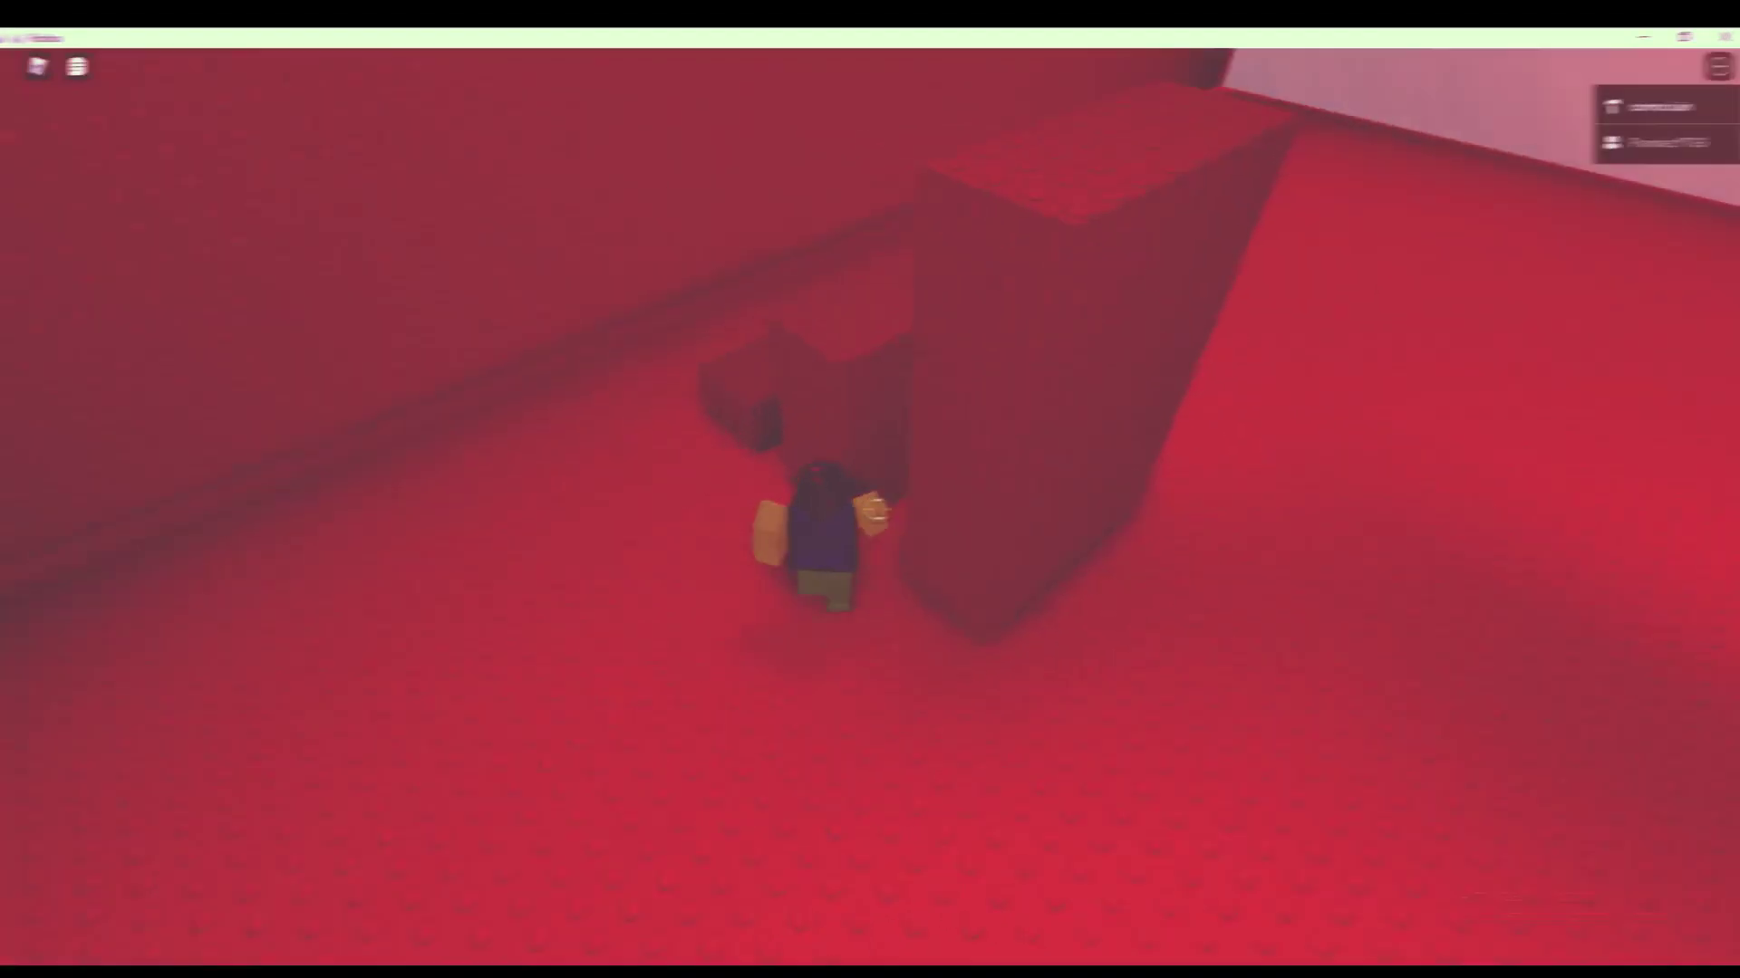
Climb the last red blocks and cross the tan area to the grey room with the red pad.
{"action": "key", "text": "w"}
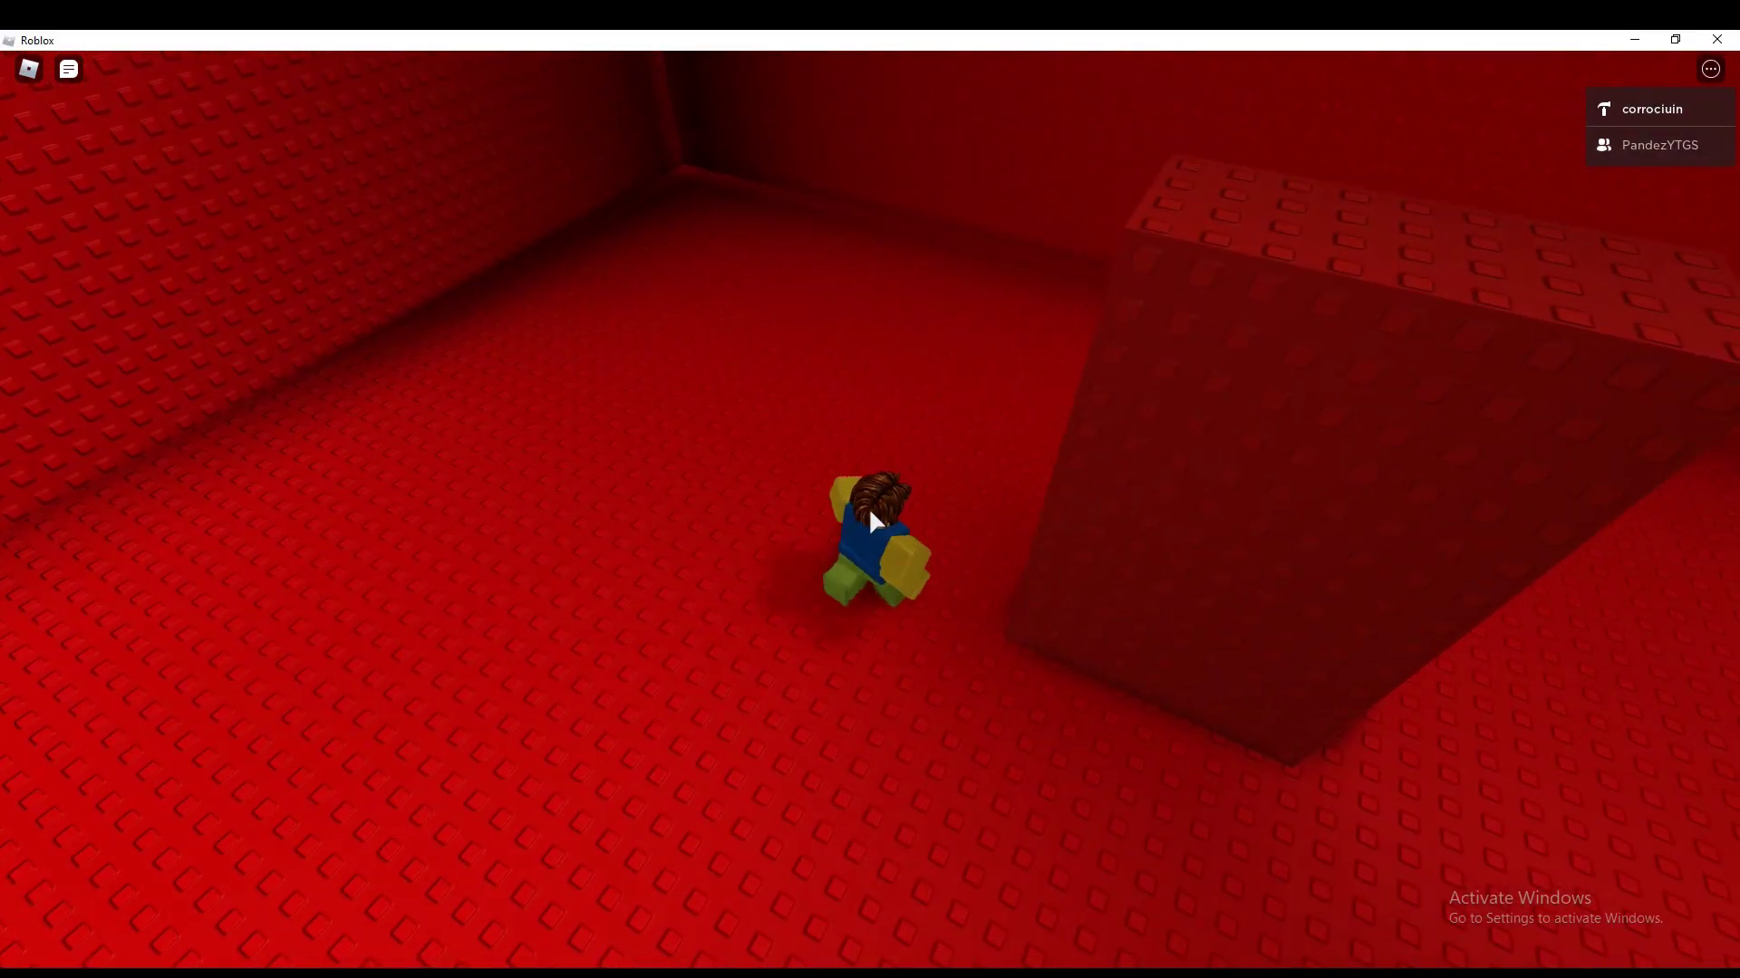
{"action": "key", "text": "w"}
{"action": "key", "text": "w"}
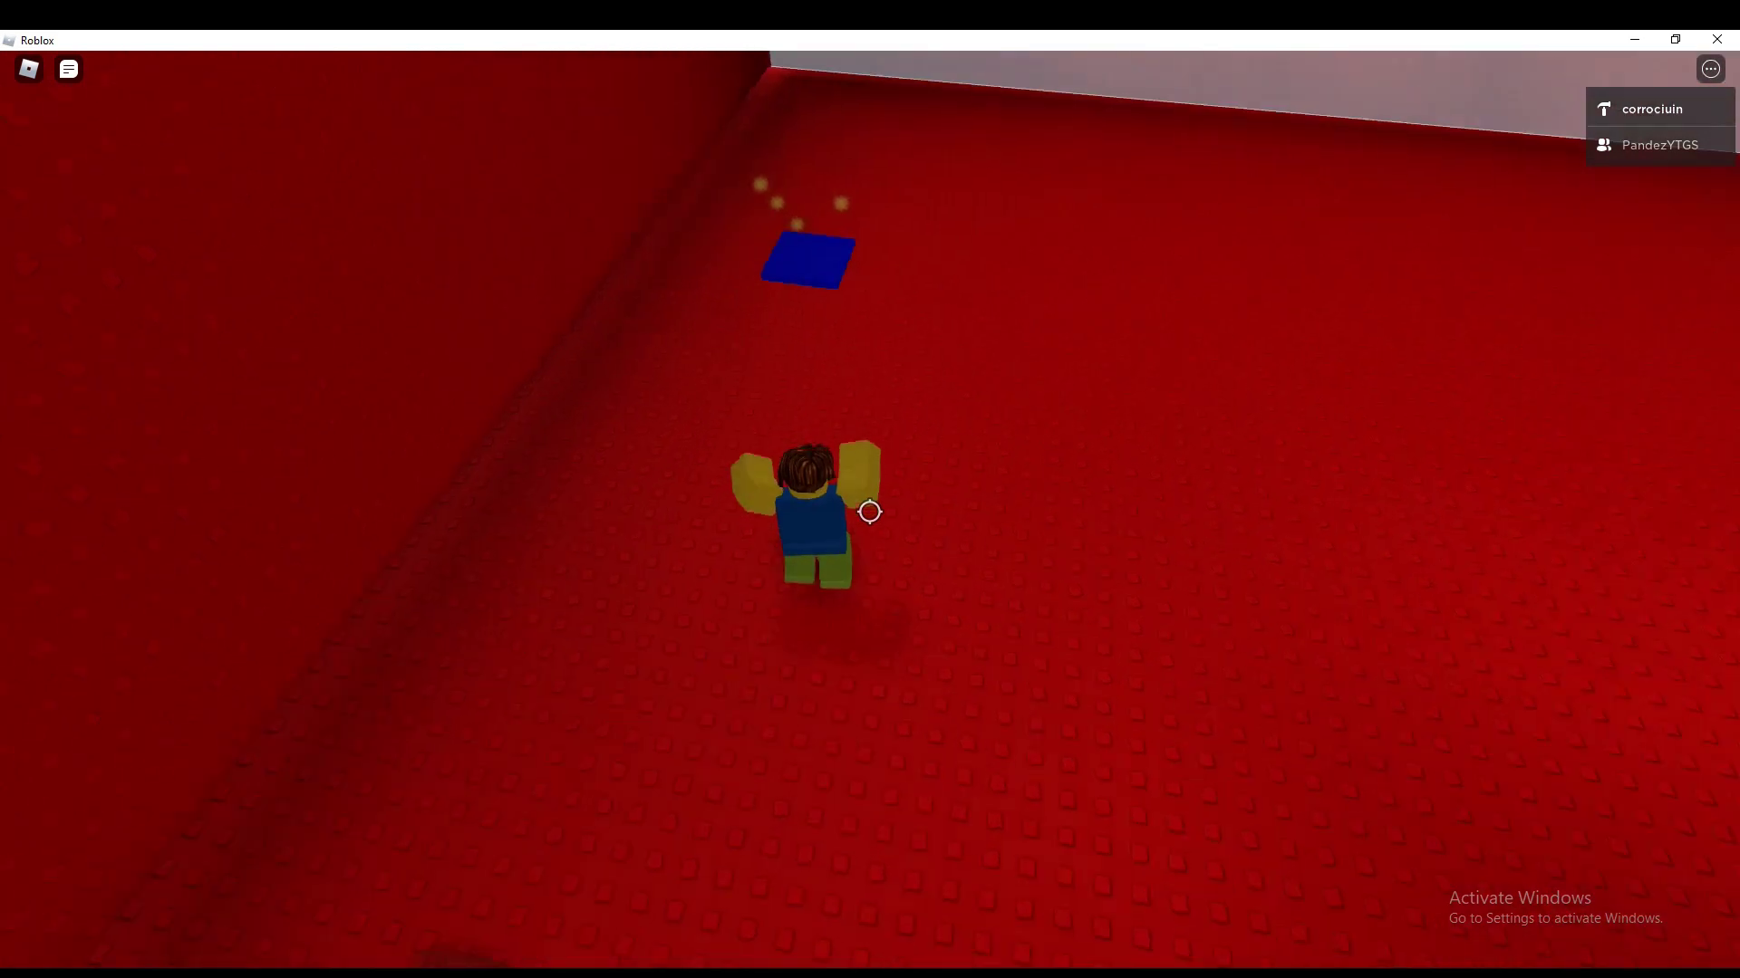
{"action": "key", "text": "w"}
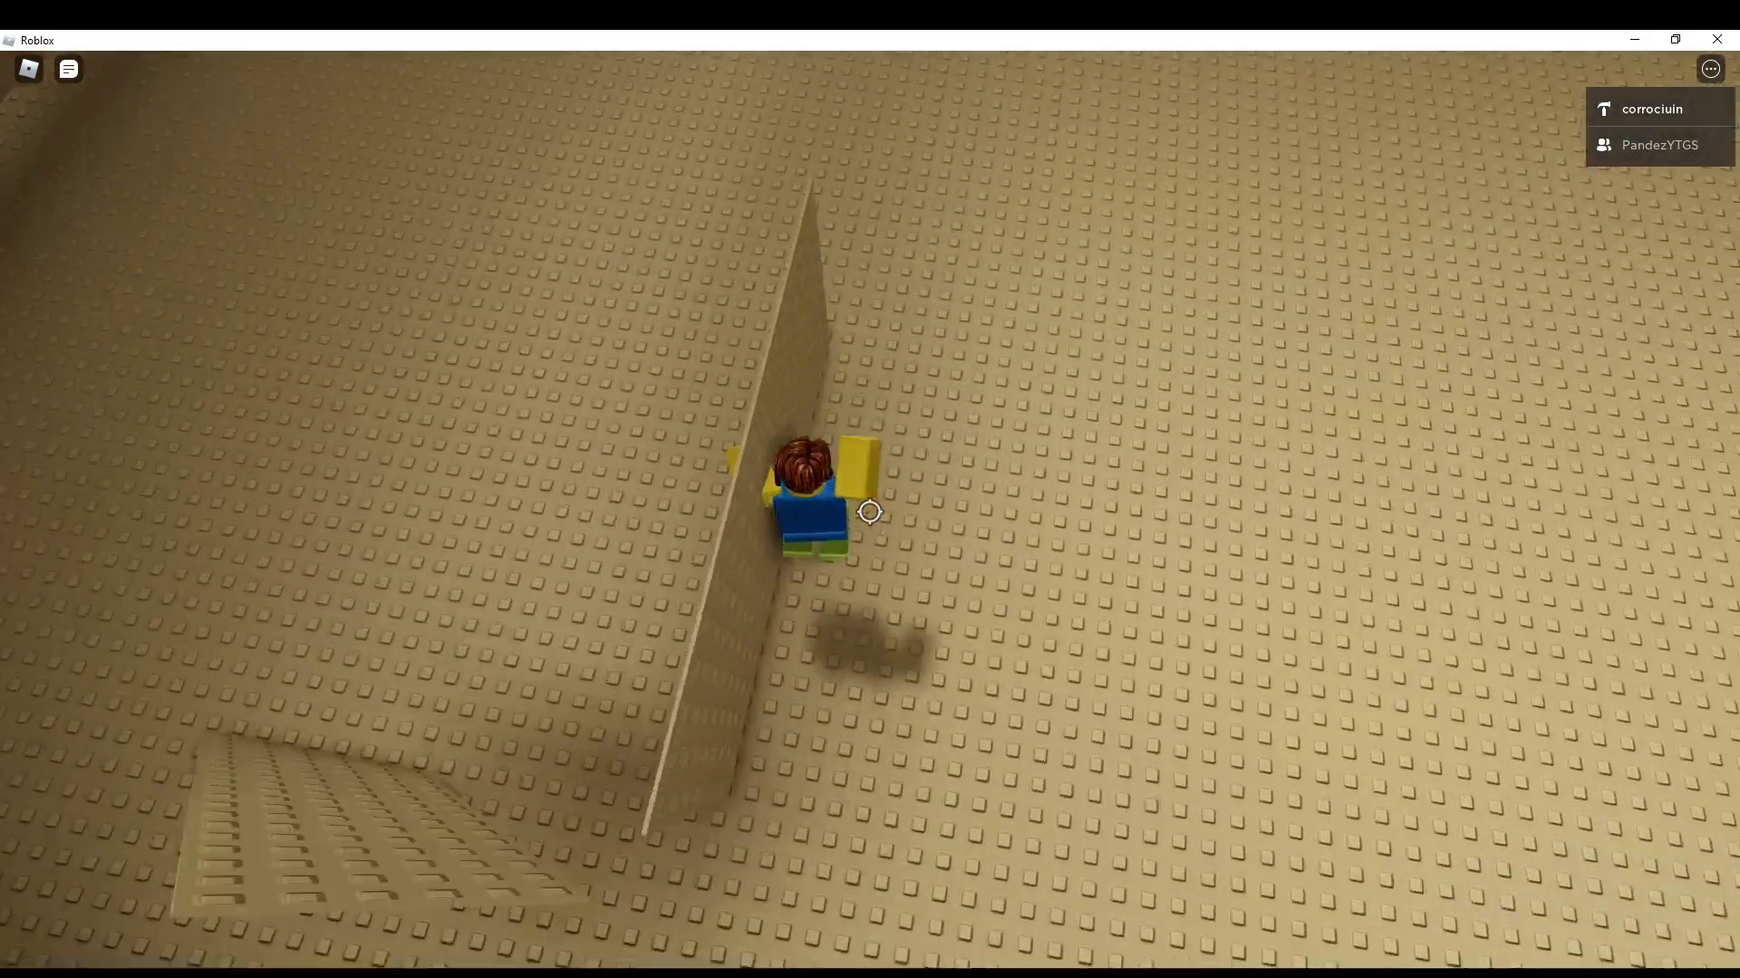
{"action": "key", "text": "w"}
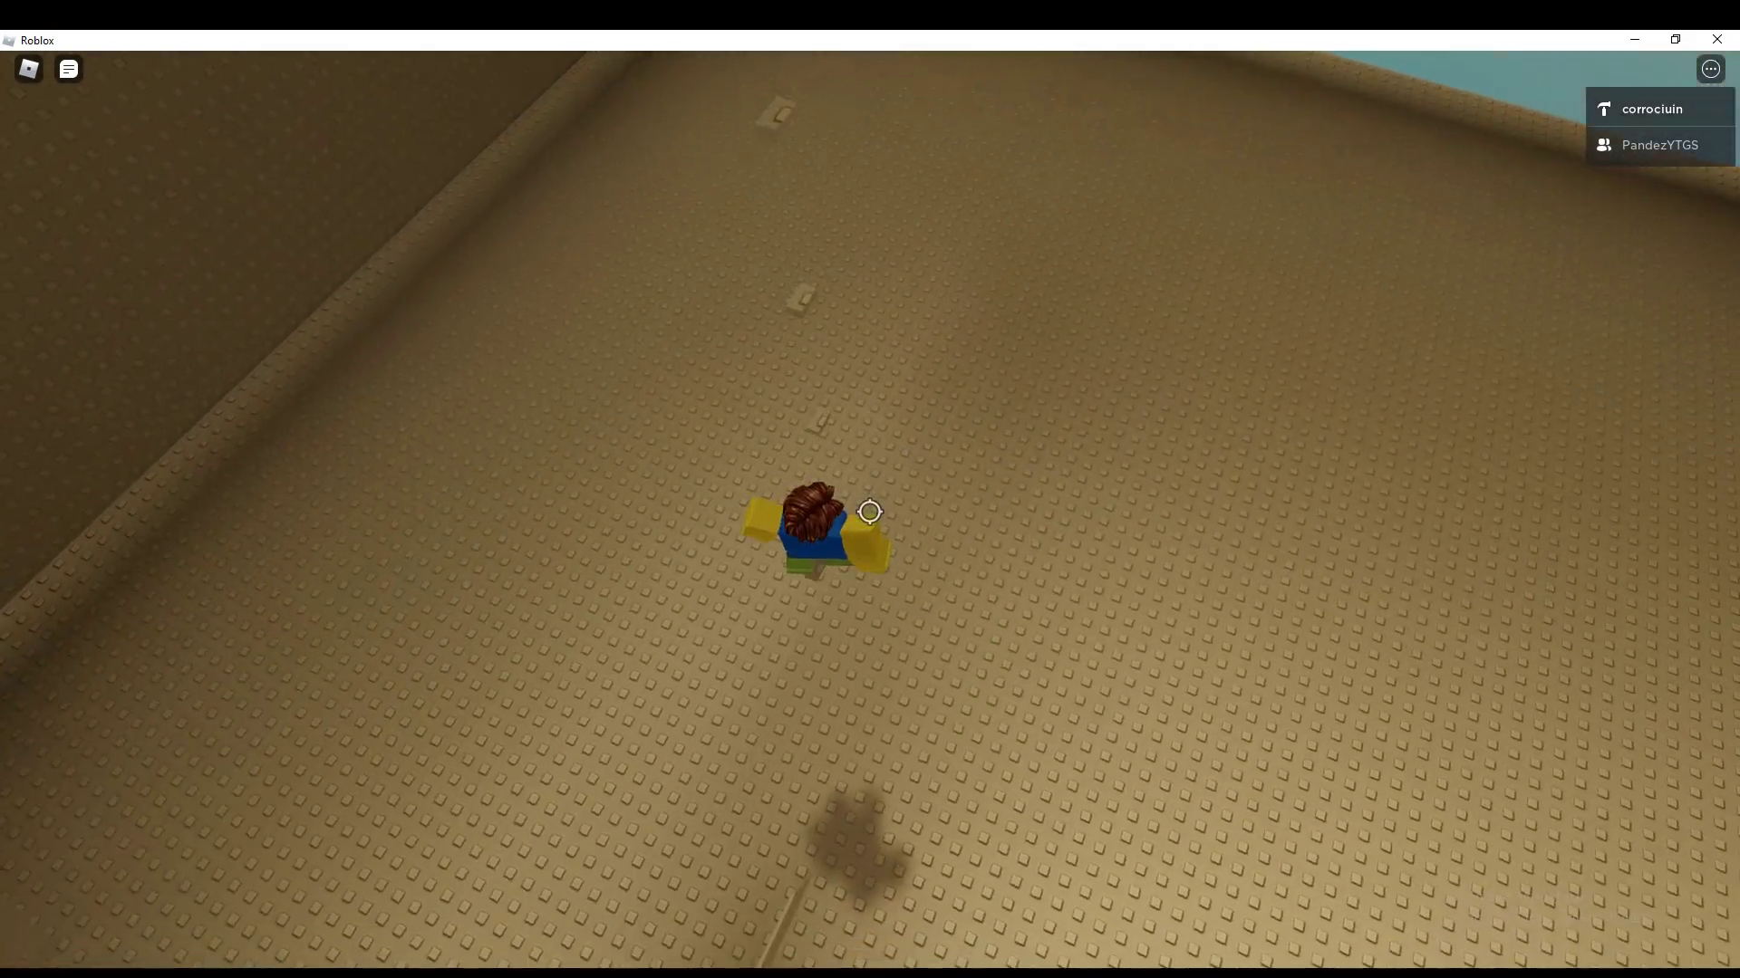
{"action": "key", "text": "F11"}
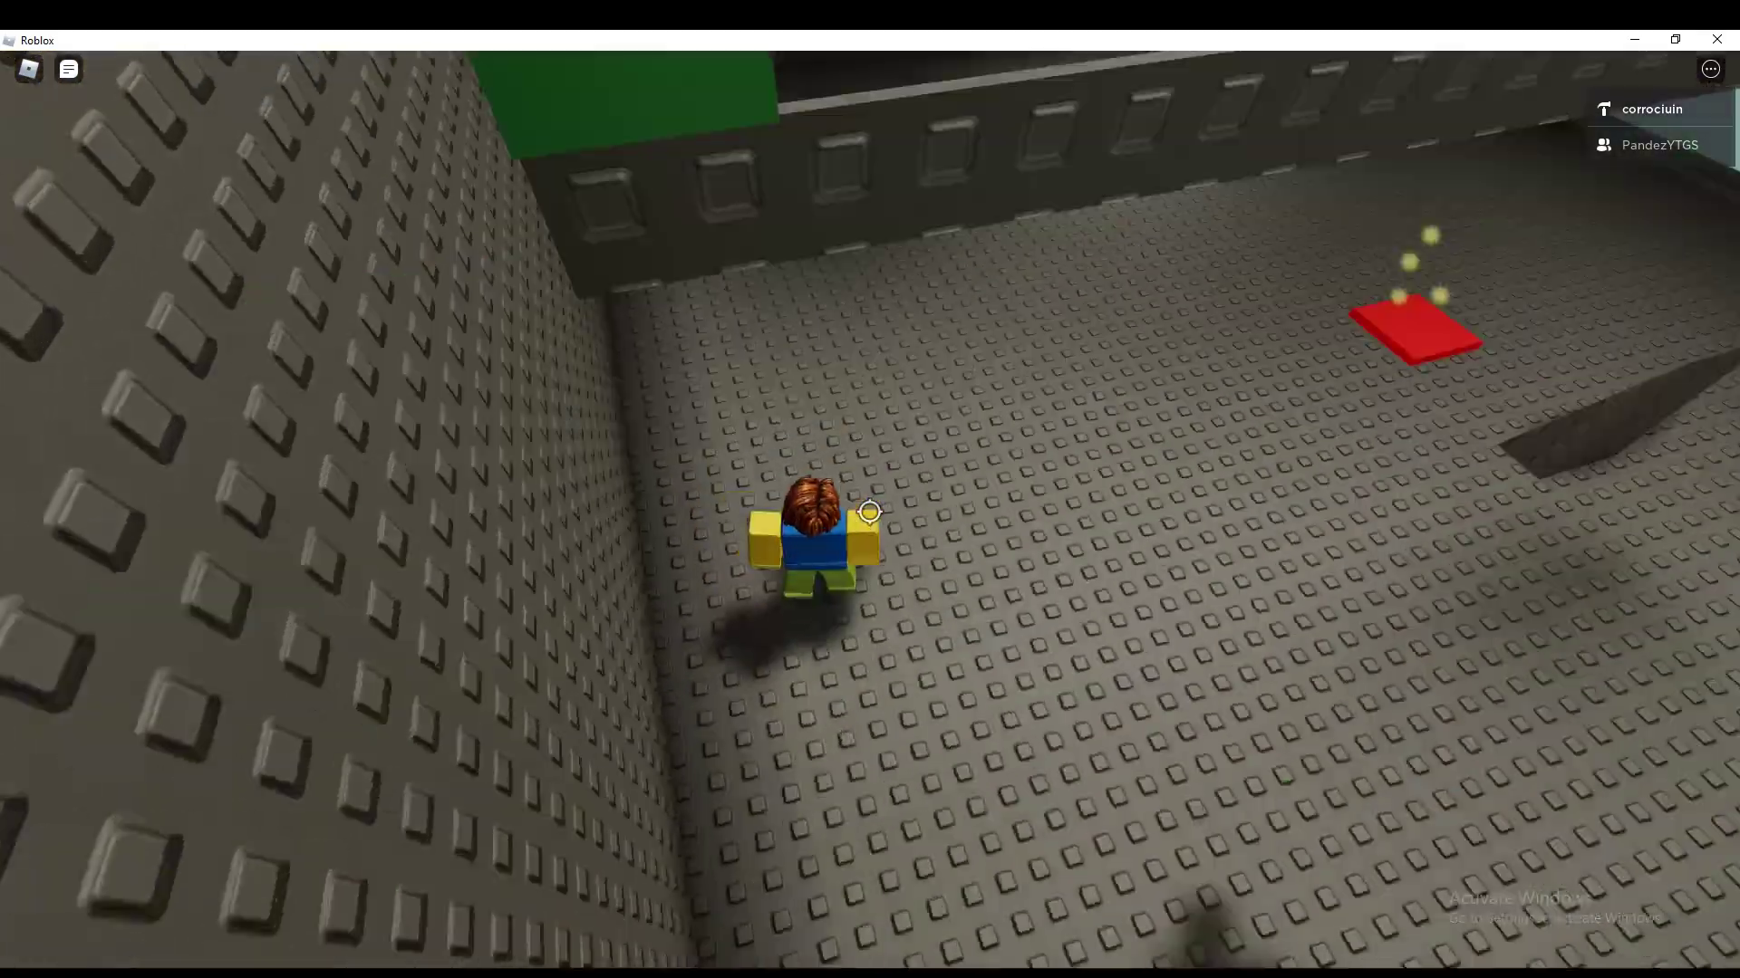
{"action": "left_click_drag", "start_coordinate": [869, 512], "coordinate": [869, 512]}
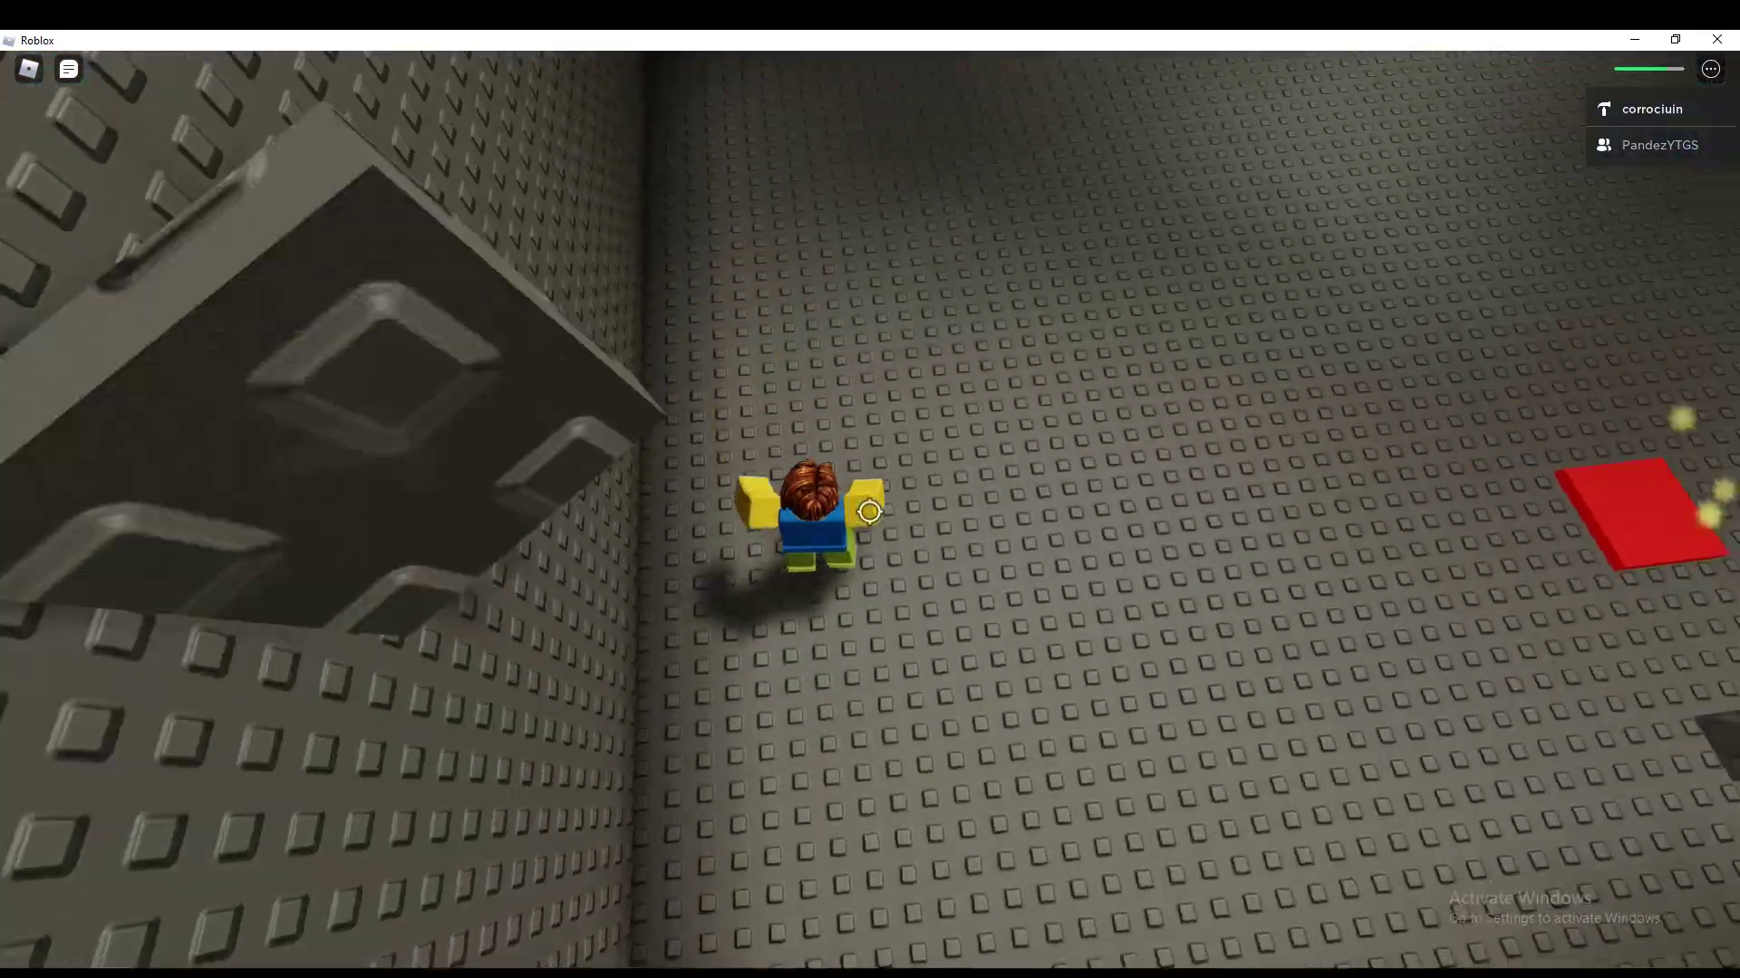